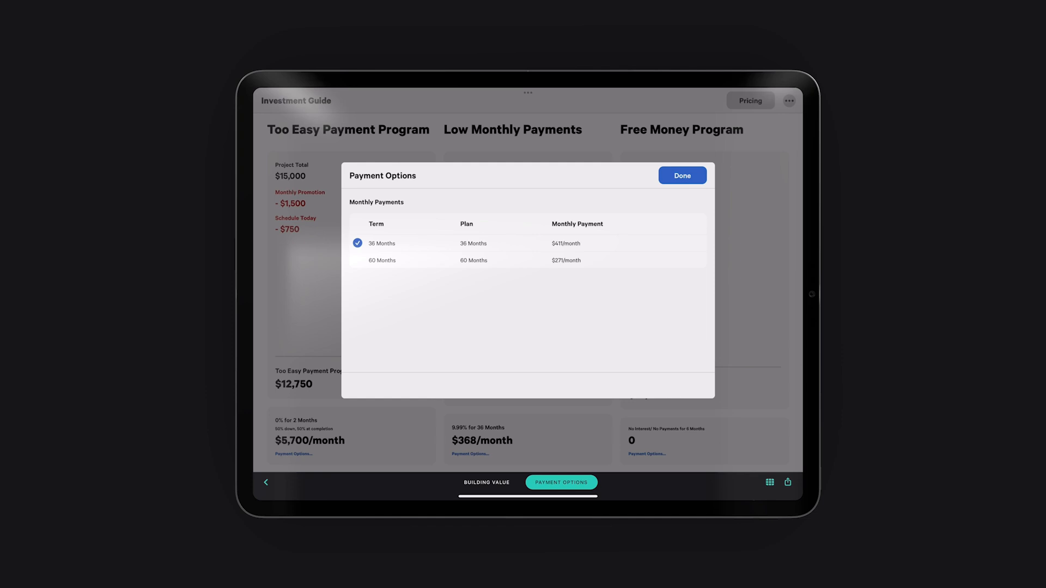
- Select the 60-month plan in the monthly payment options and close the options
click(382, 261)
click(682, 175)
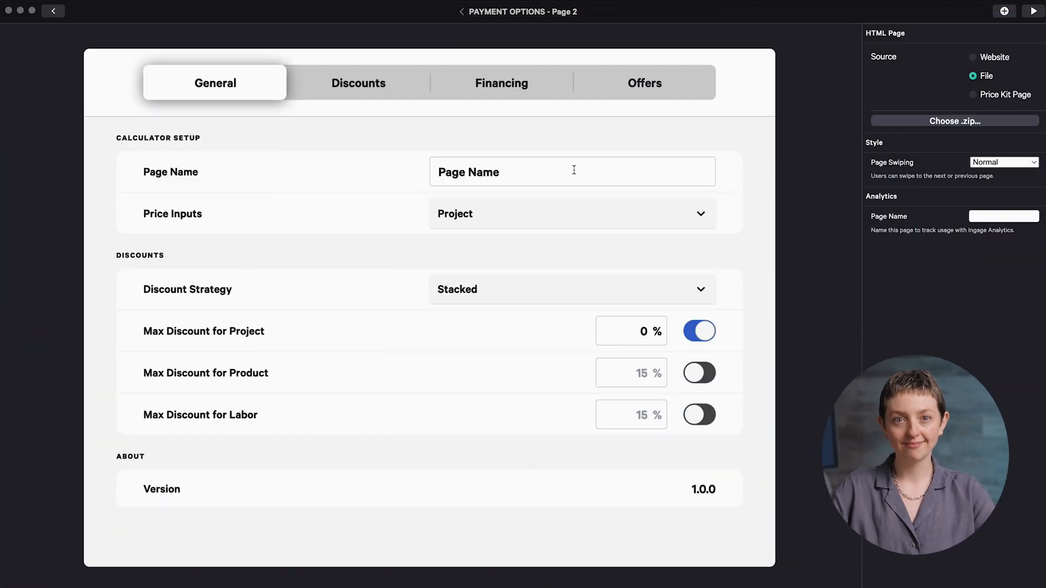
- Name the calculator page "Investment Guide" and keep its price inputs set to Project
click(574, 170)
key(super+a)
text(Investment Guide)
click(739, 219)
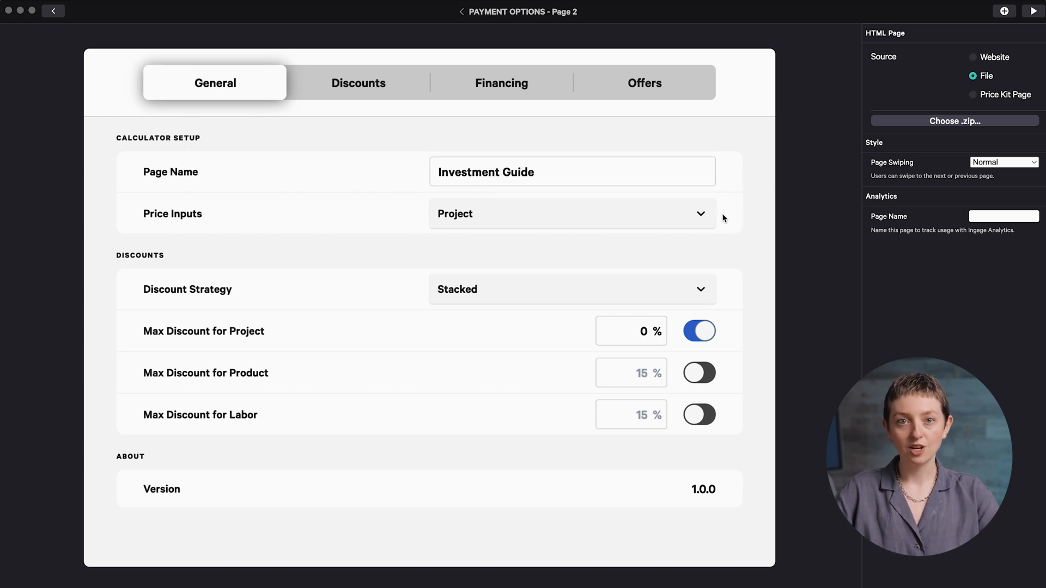
click(711, 218)
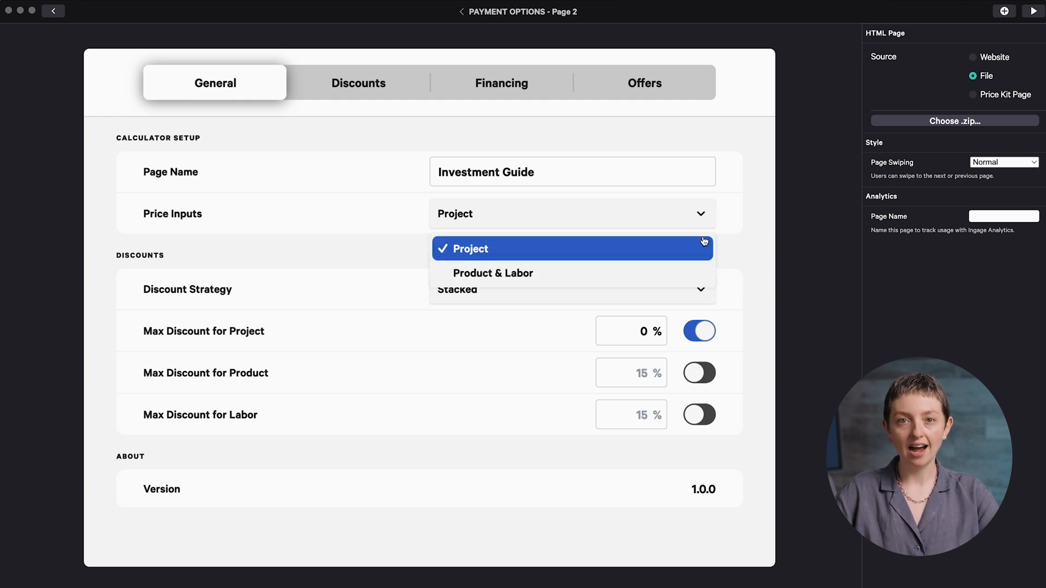
click(708, 246)
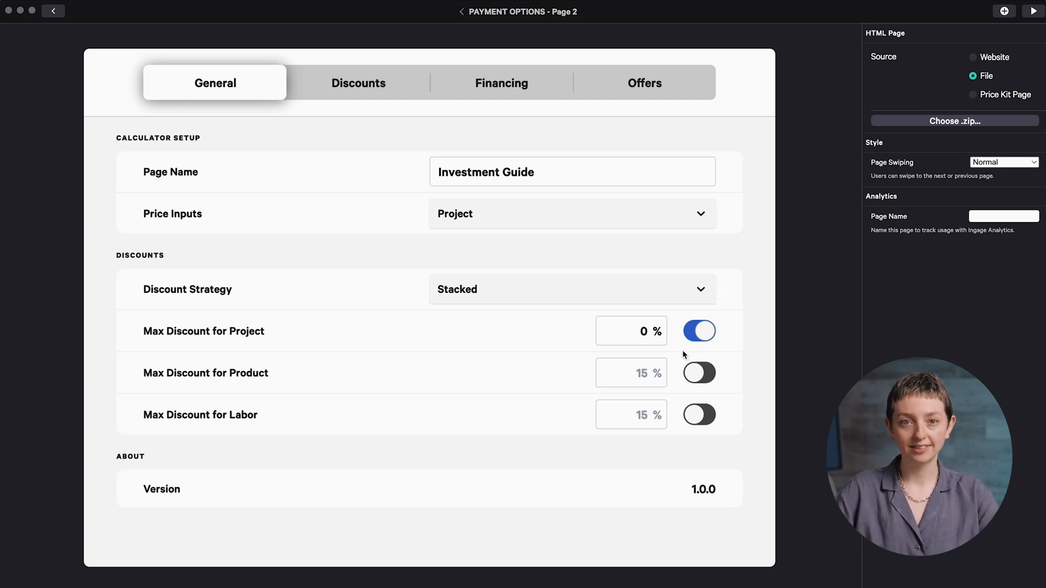
- Set the maximum discount for the project to 20%
click(643, 333)
text(20)
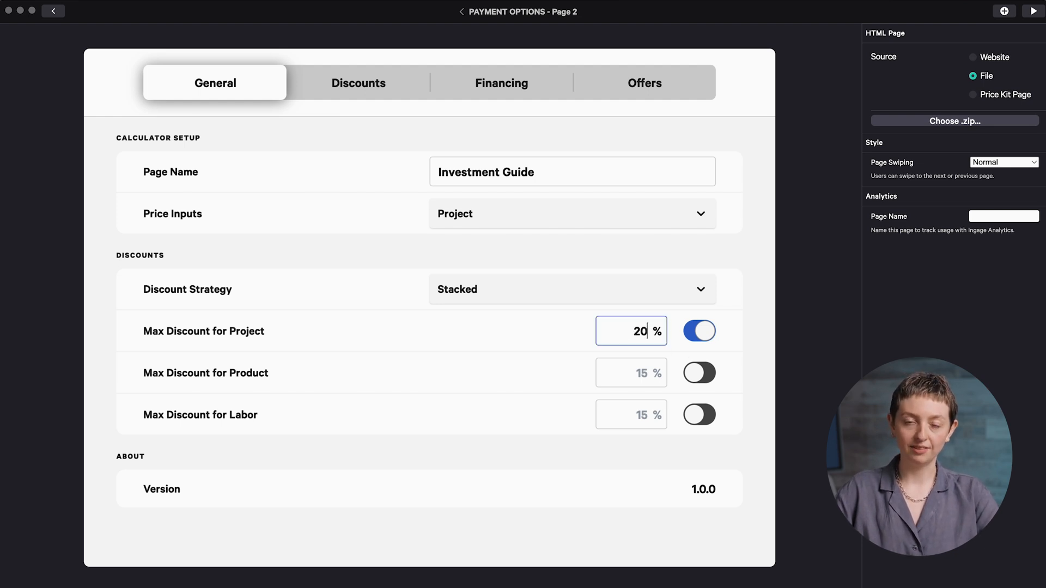
click(733, 335)
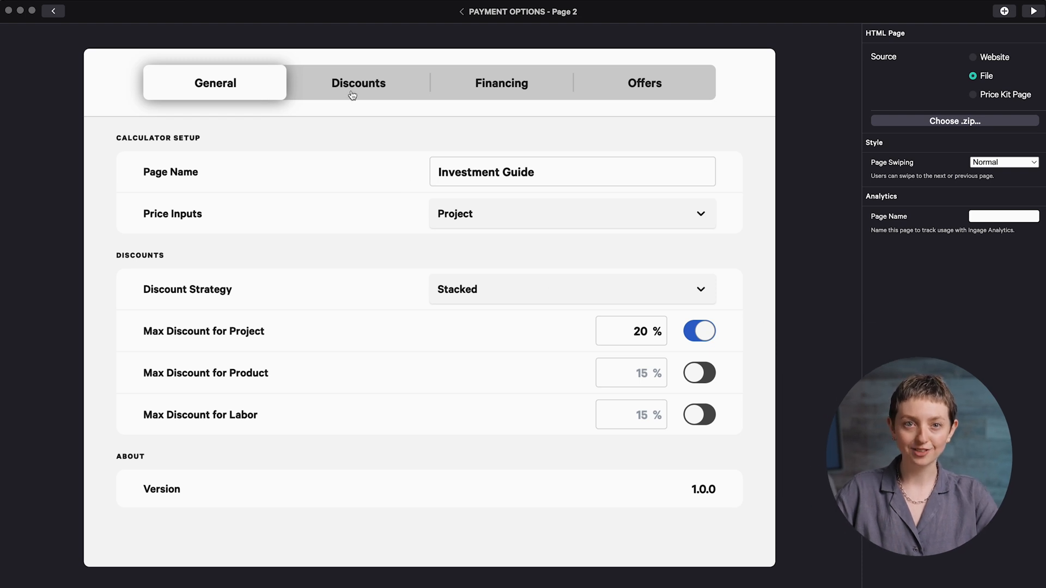
- Start a new discount described as "Monthly Promotion" with the type Project
click(352, 95)
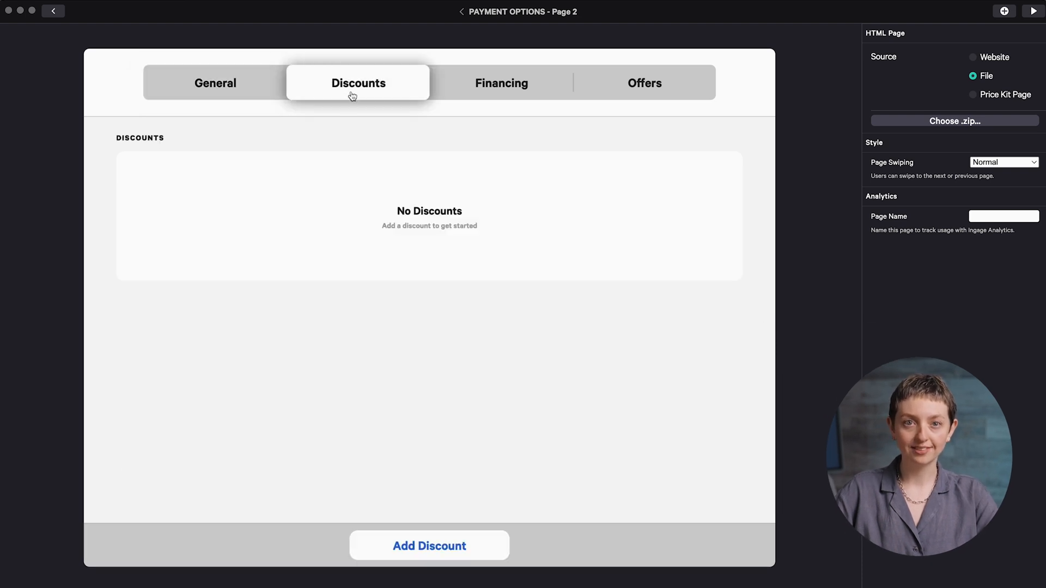
click(440, 545)
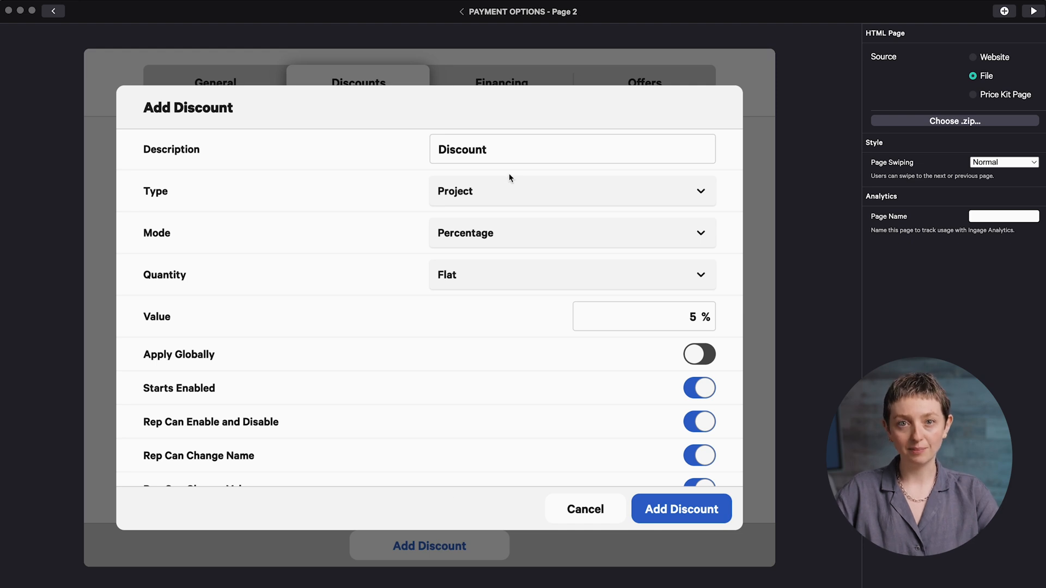
click(500, 154)
key(super+a)
text(Monthly)
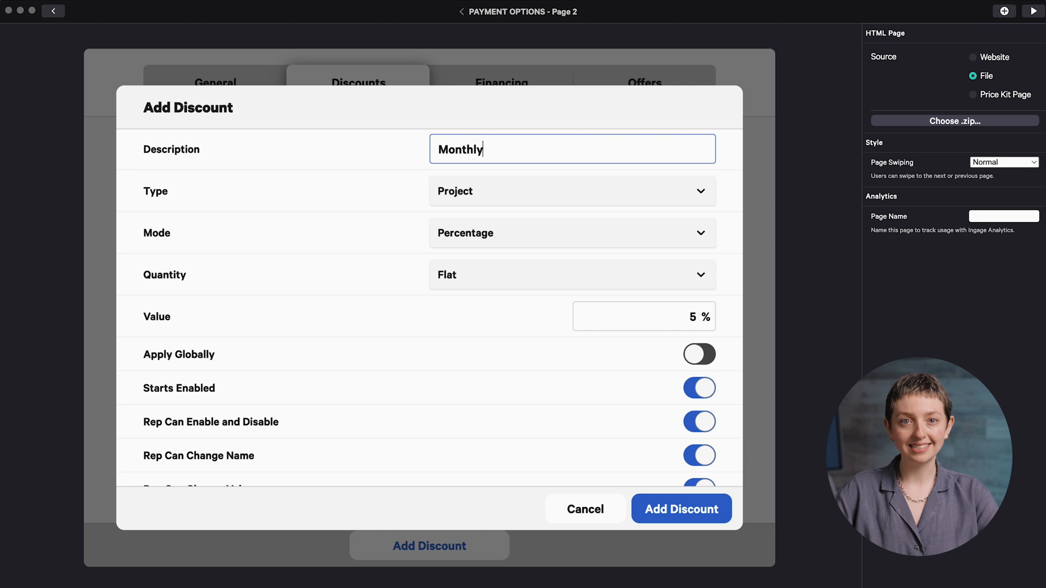
text( Promotion)
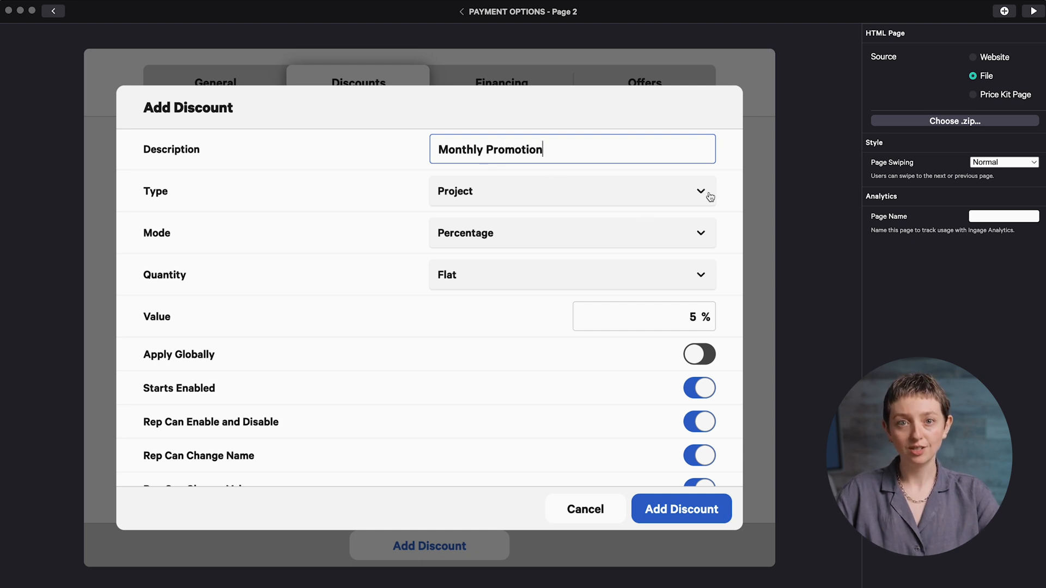
click(710, 196)
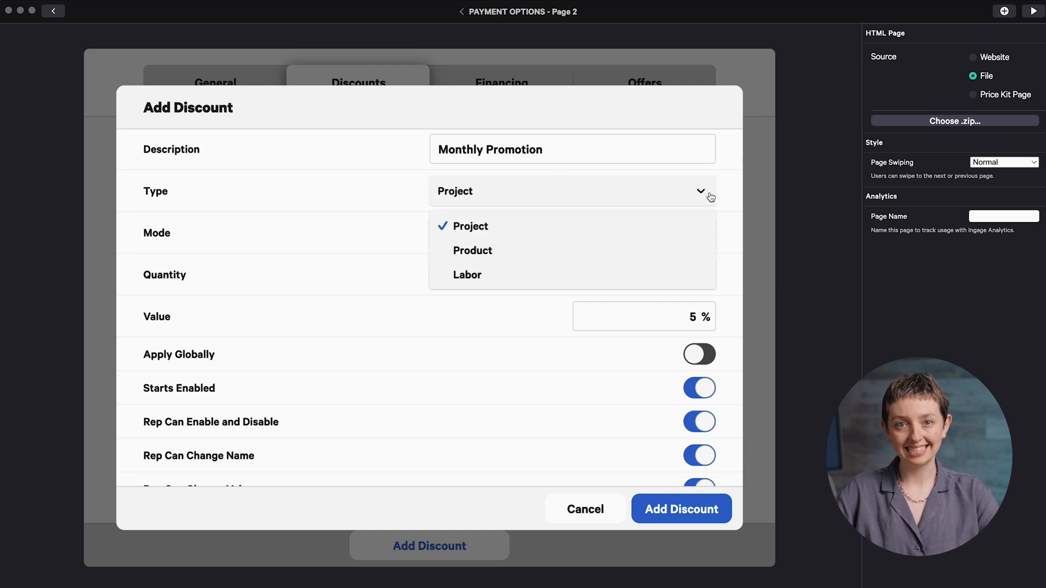
click(705, 226)
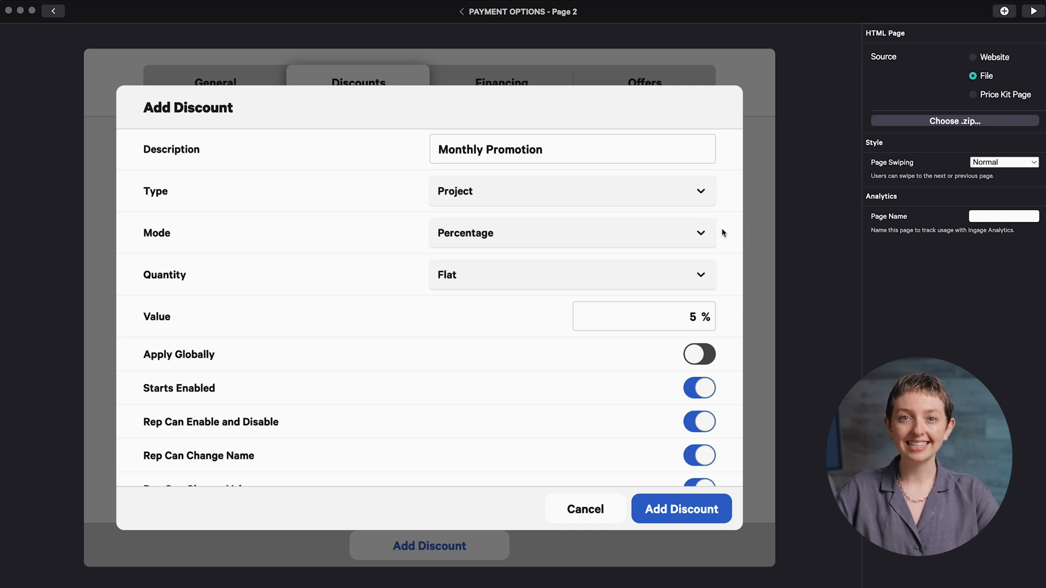
- Keep the Monthly Promotion discount's quantity as Flat and set its value to 10%
scroll(722, 233, down, 3)
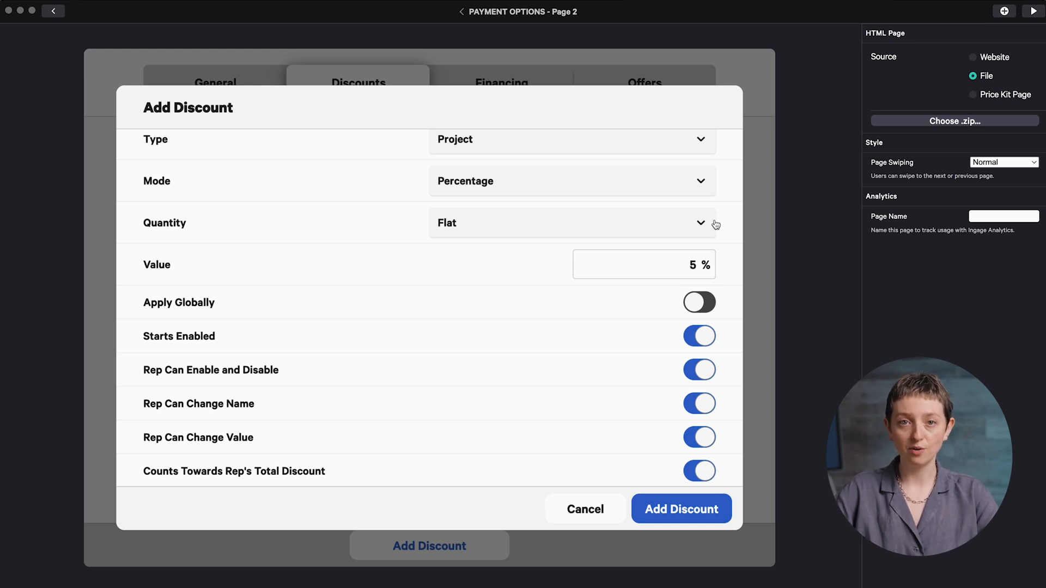
click(715, 224)
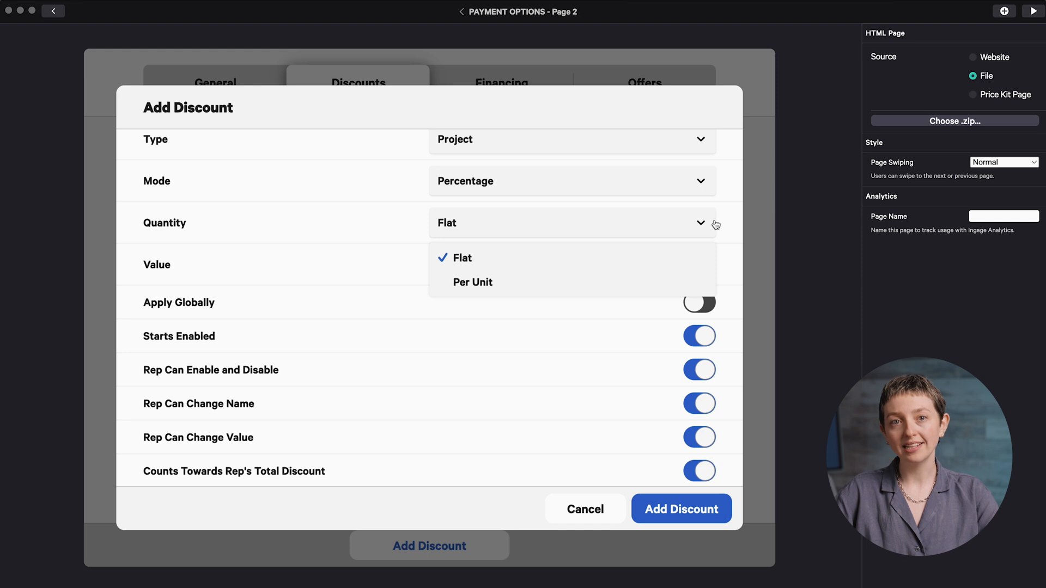
click(708, 251)
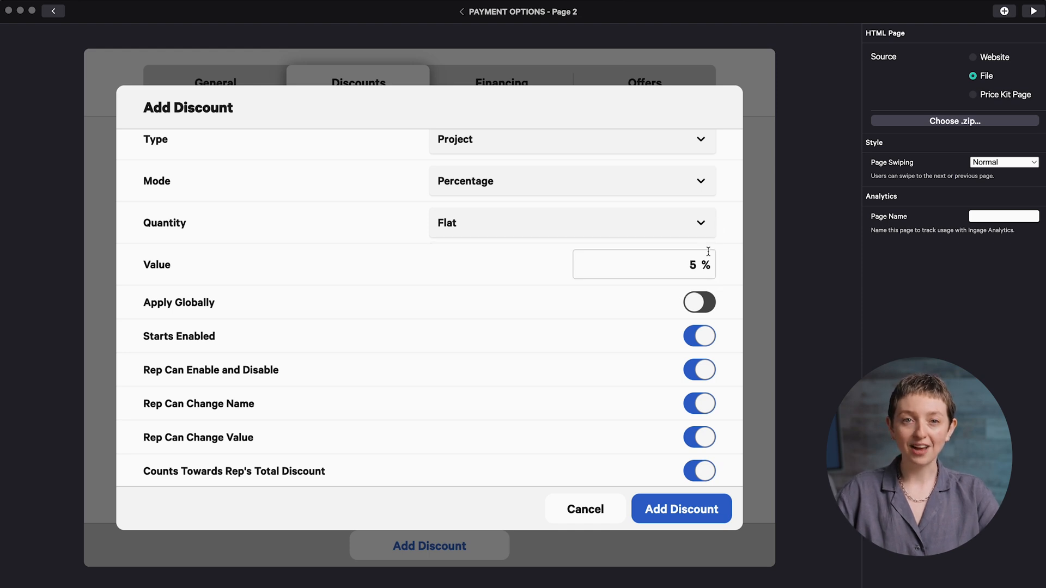
double_click(684, 266)
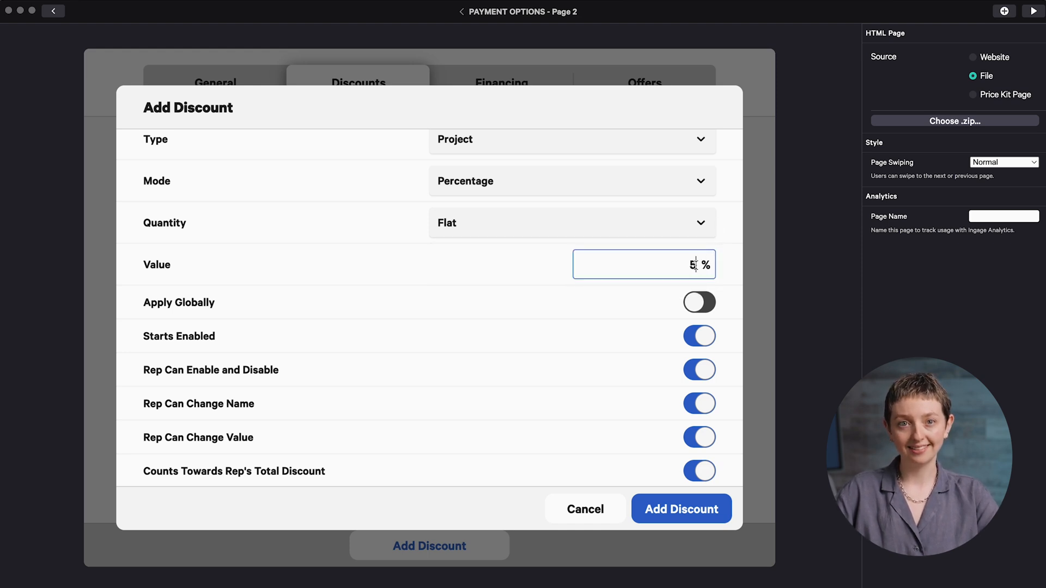
text(10)
click(727, 266)
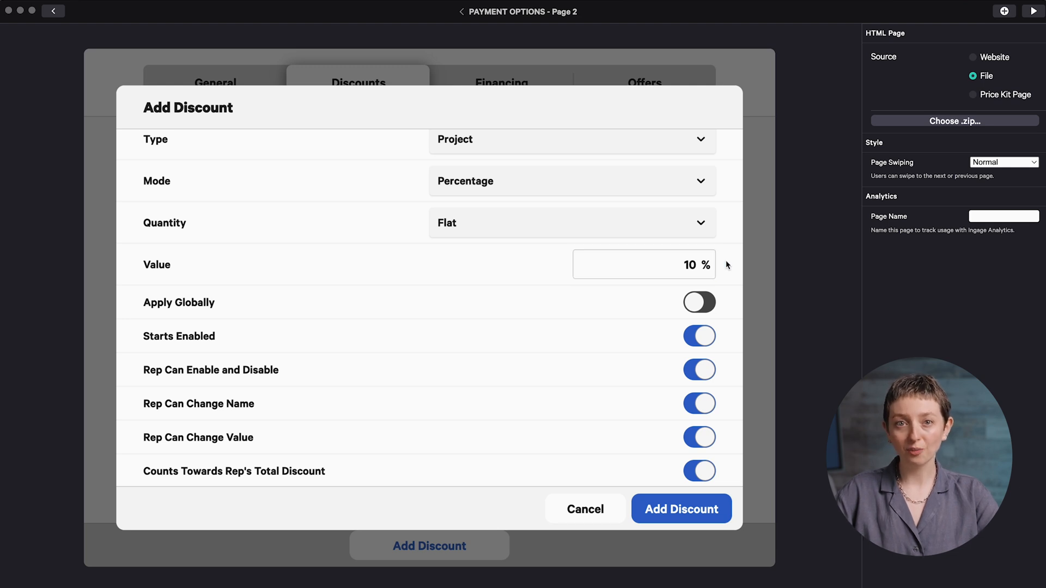
- Apply the Monthly Promotion discount globally, disable Starts Enabled, Rep Can Change Name and Rep Can Change Value, and add it
click(713, 306)
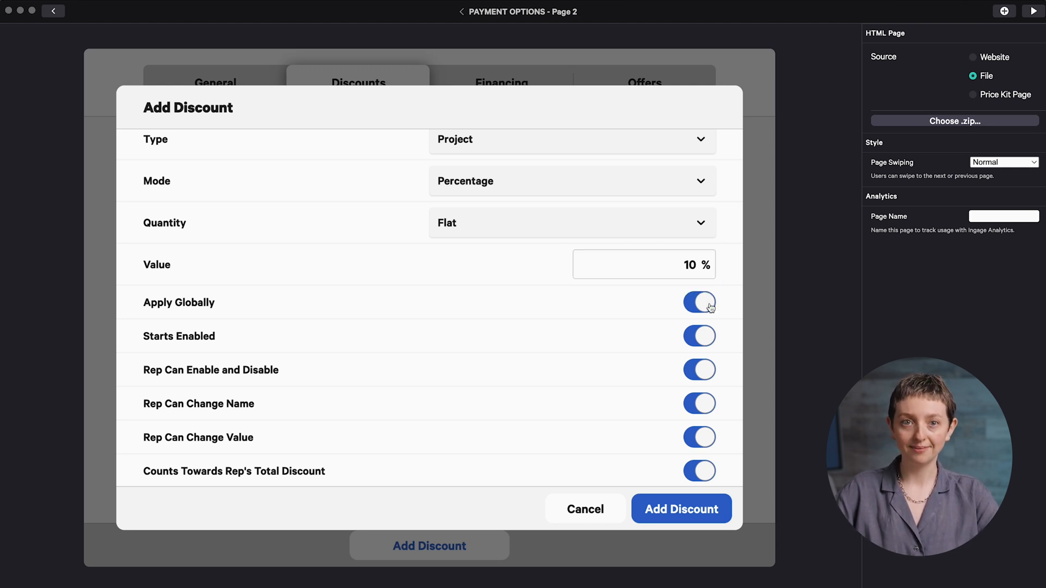
click(710, 338)
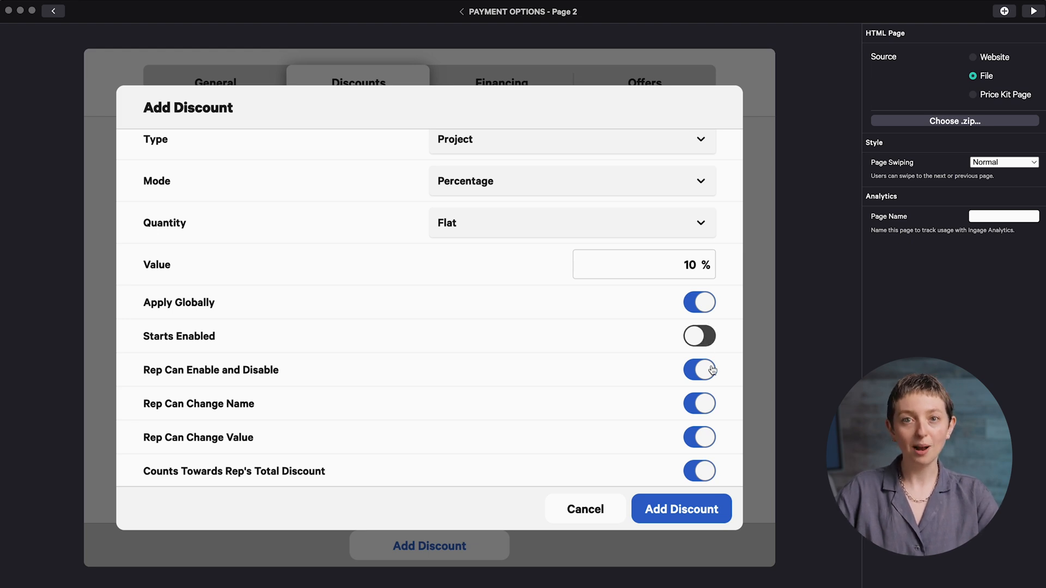
click(709, 405)
click(707, 437)
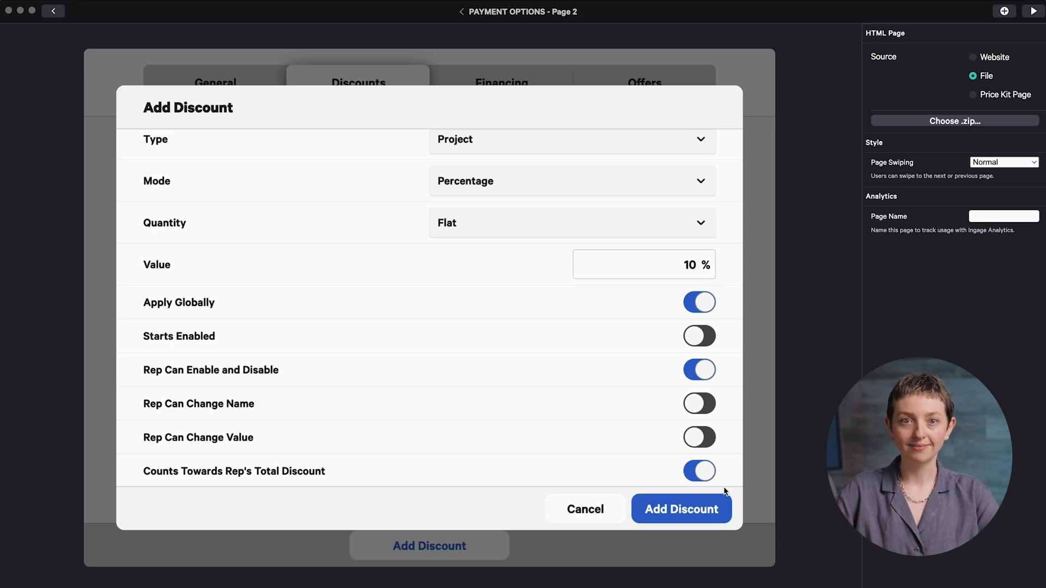
click(718, 509)
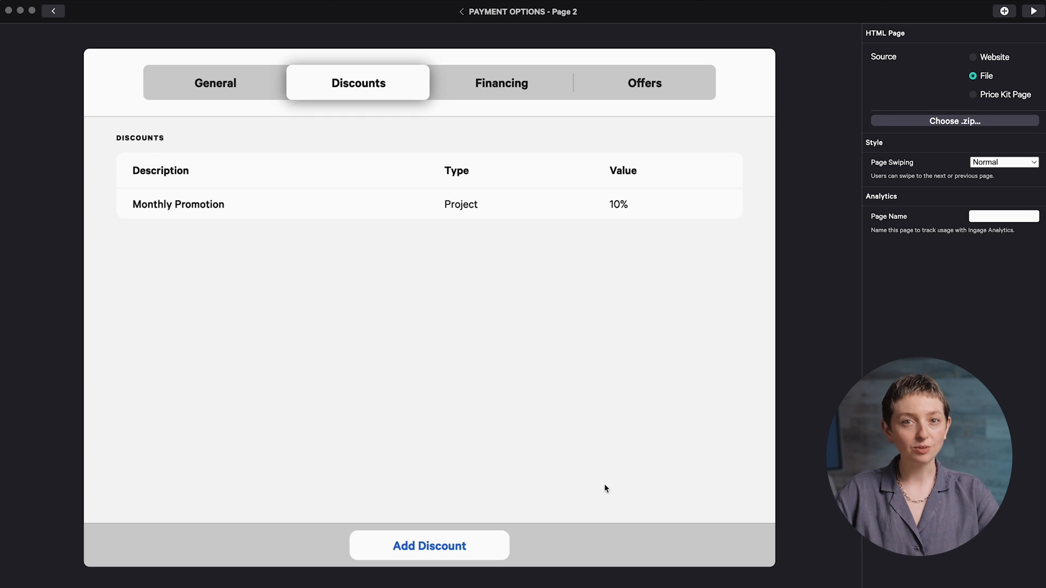
- Start a second discount with the description "Schedule Today"
click(472, 541)
click(516, 148)
key(super+a)
text(Sched)
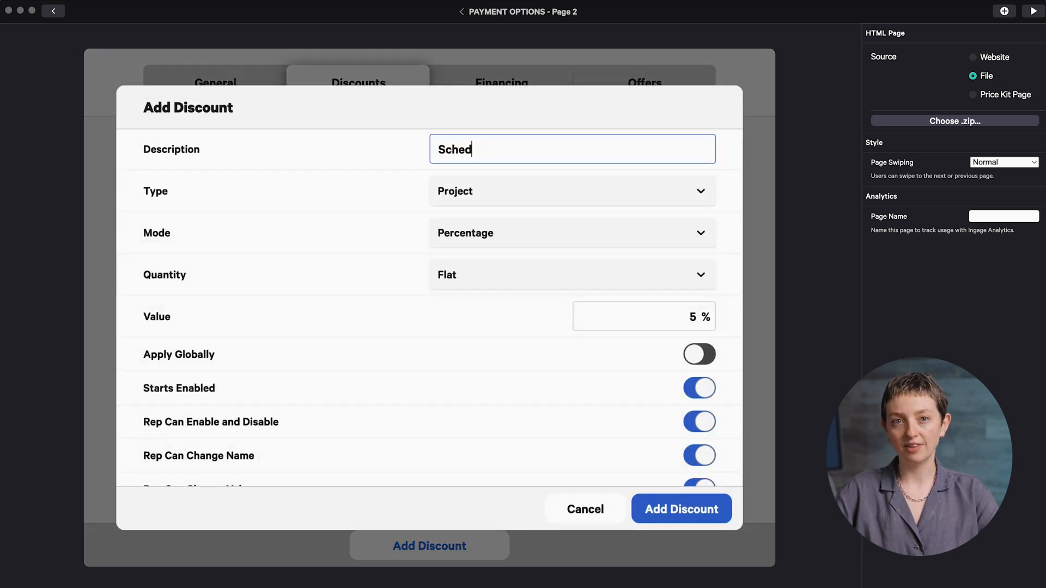
text(ule Today)
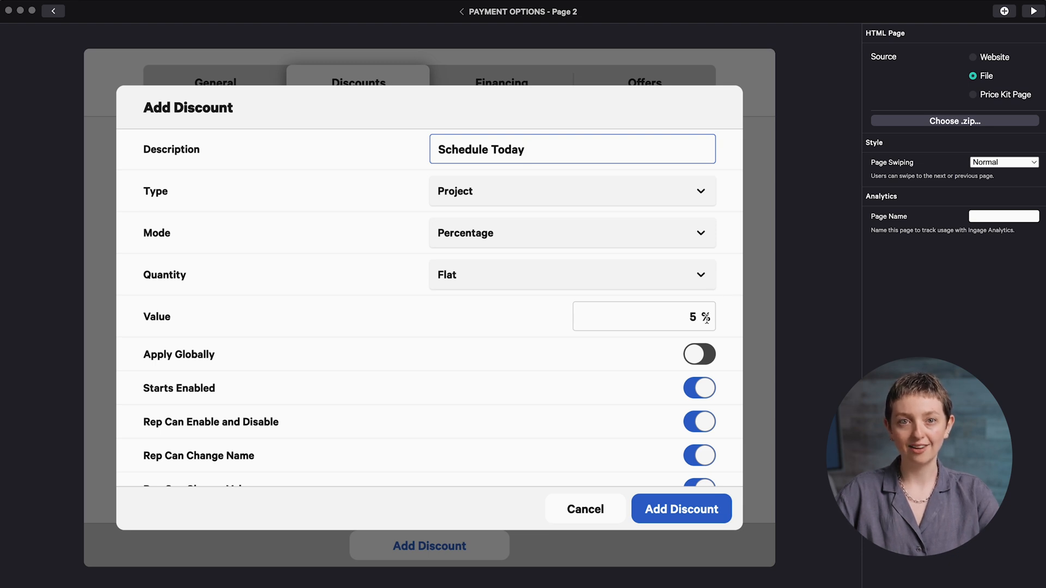
- Apply the Schedule Today discount globally, disable Starts Enabled, Rep Can Change Name and Rep Can Change Value, and add it
scroll(714, 348, down, 2)
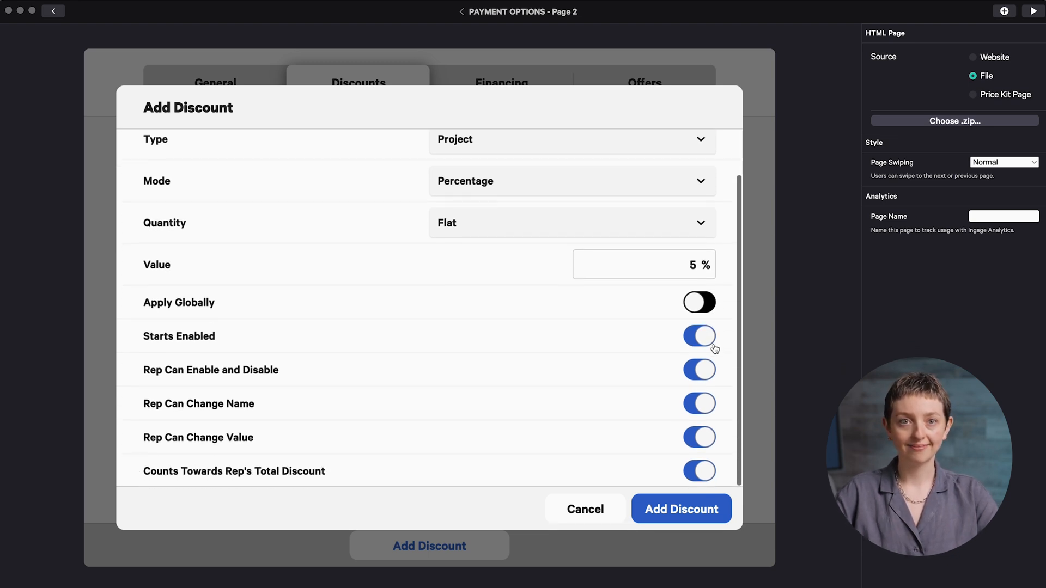
click(708, 311)
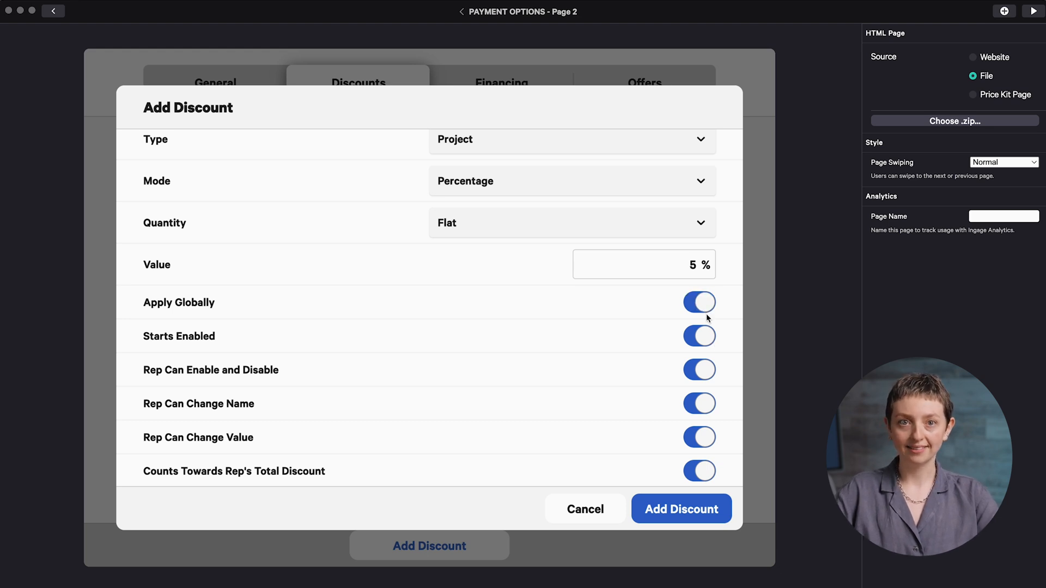
click(707, 342)
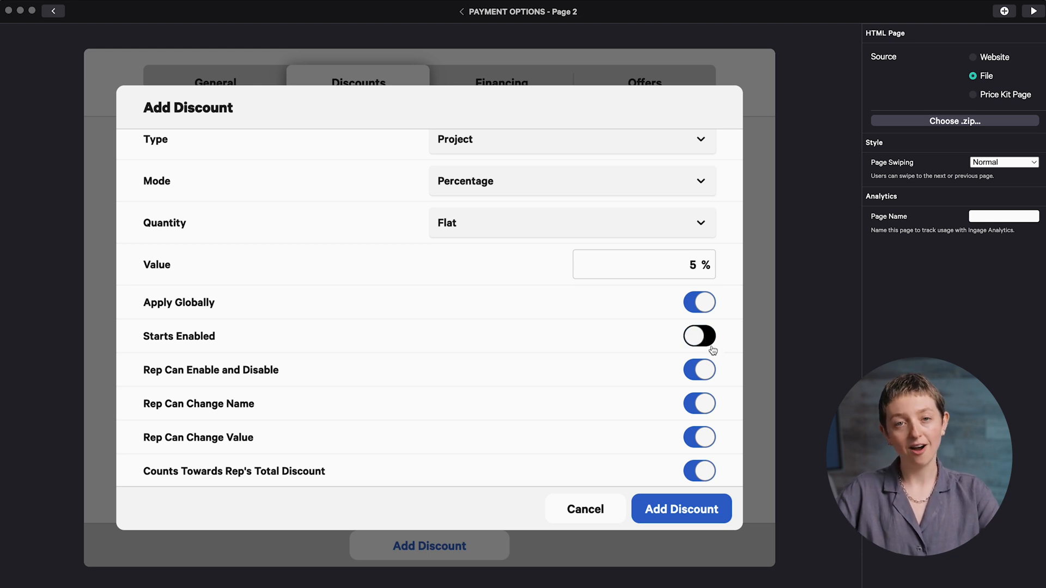
click(706, 406)
click(706, 437)
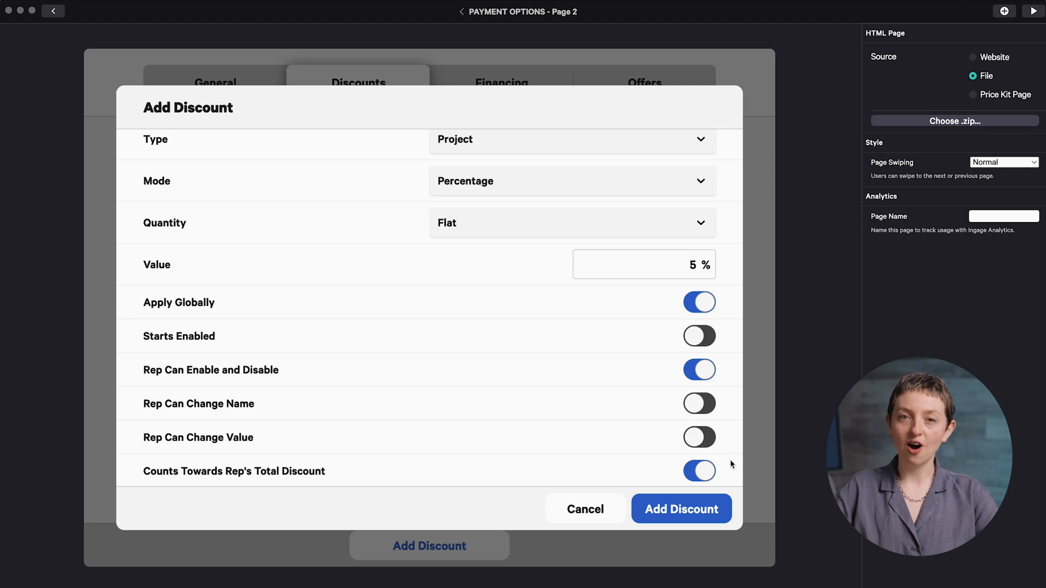
click(725, 504)
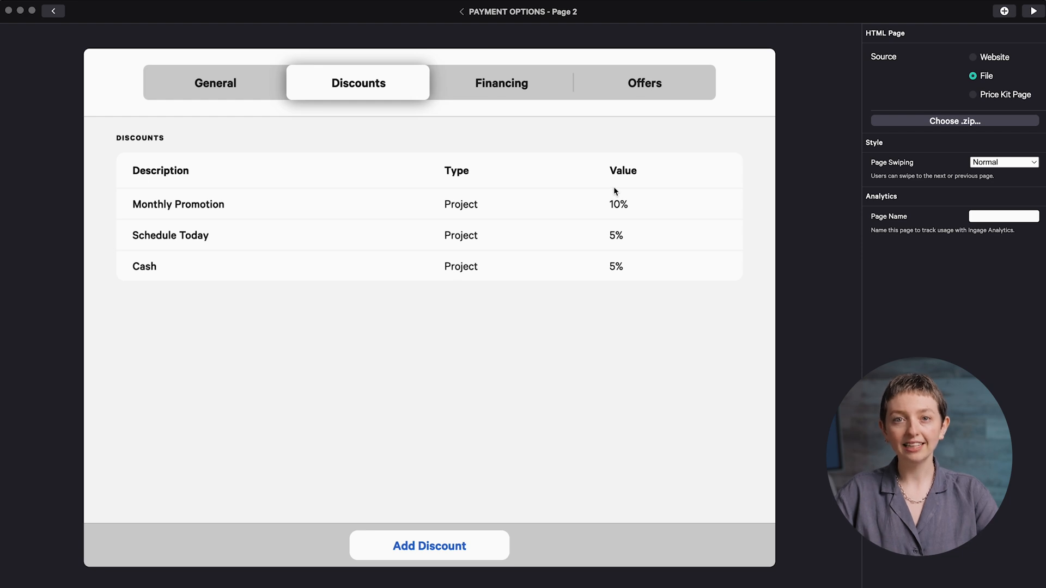
- Enable Show Monthly Payments for the financing table and add a financing category named "Cash or Check"
click(525, 85)
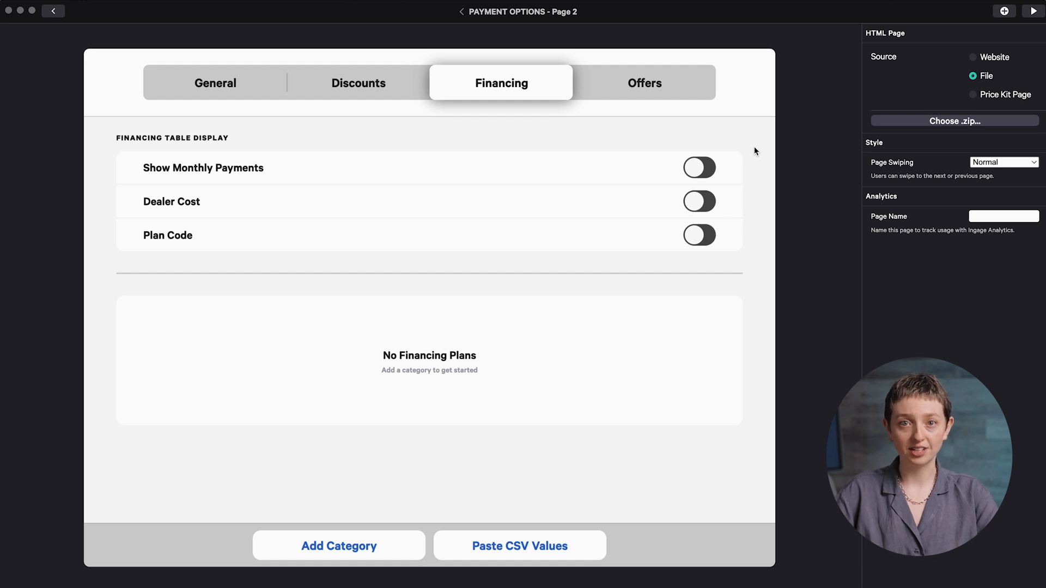
click(703, 169)
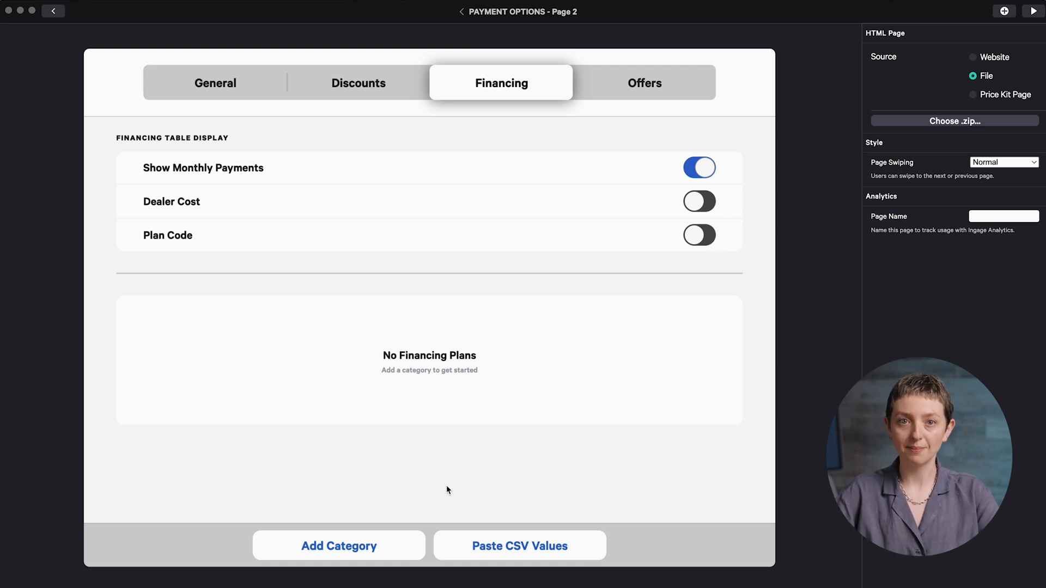
click(353, 546)
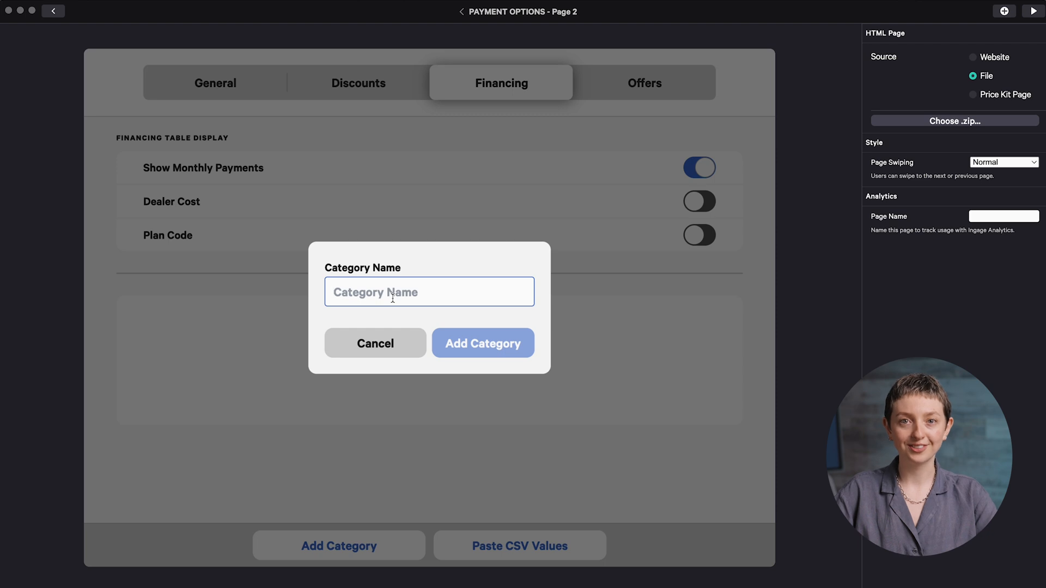
text(Cas)
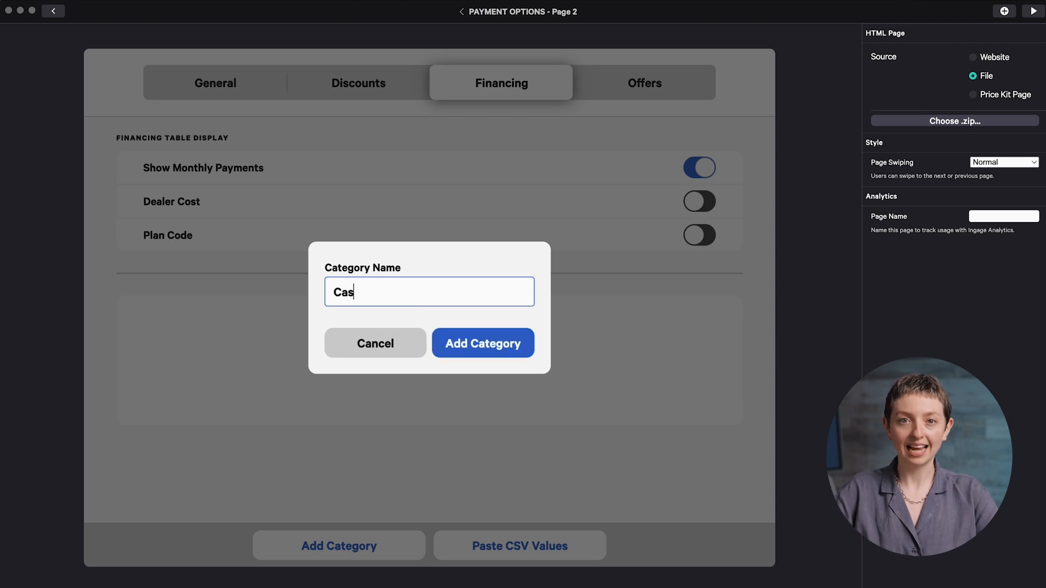
text(h or Check)
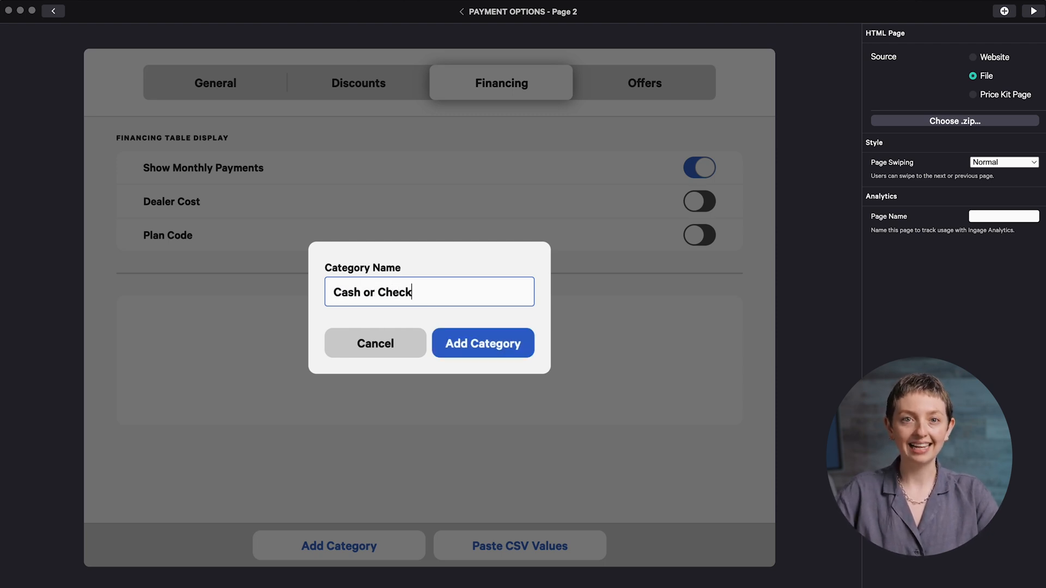
click(470, 349)
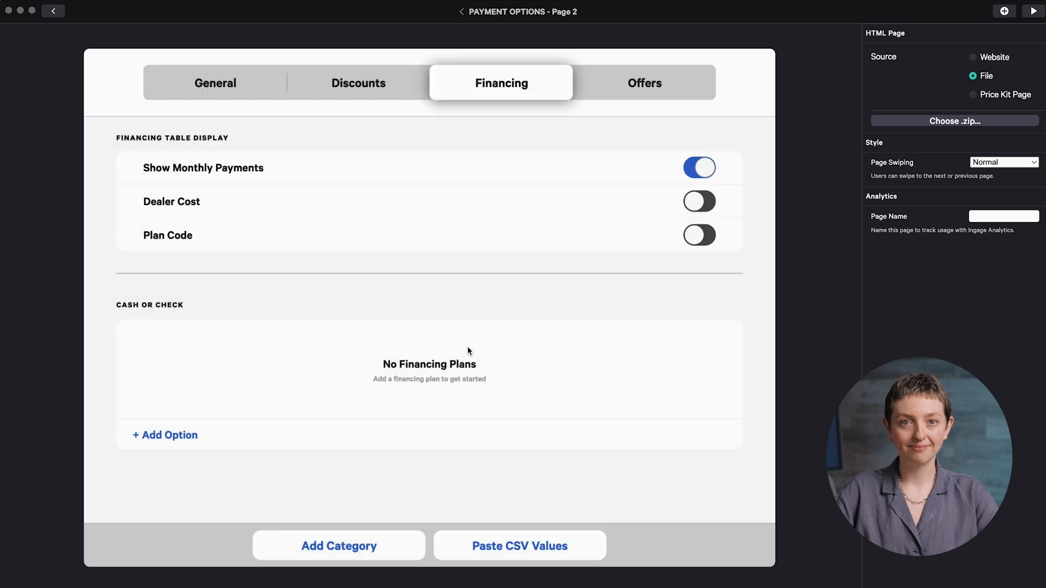
- Start a plan in the Cash or Check category with description "Cash or Check" and details "50% Down / 50% at Completion"
click(175, 435)
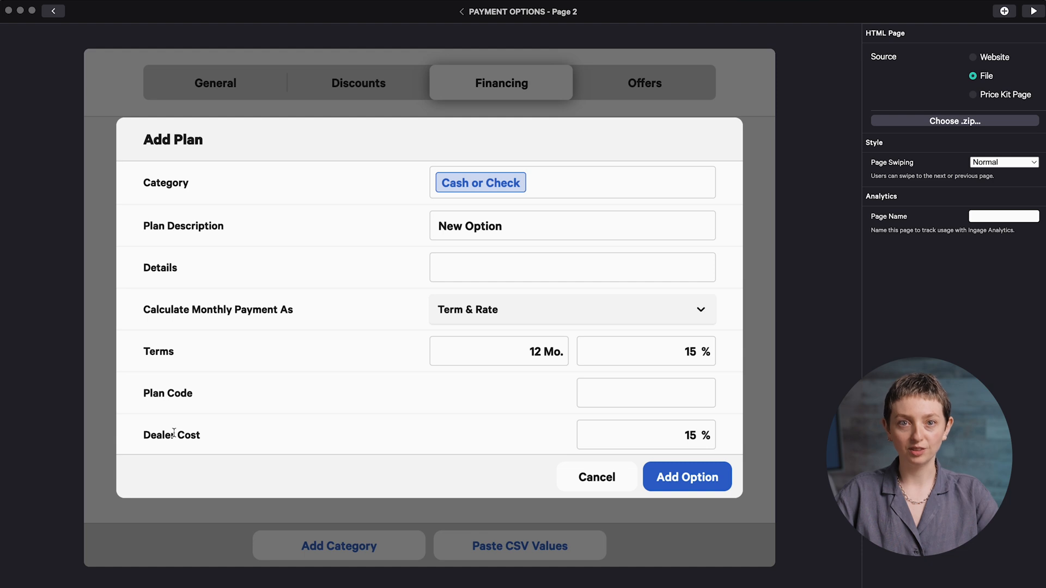
click(479, 224)
text(Cas)
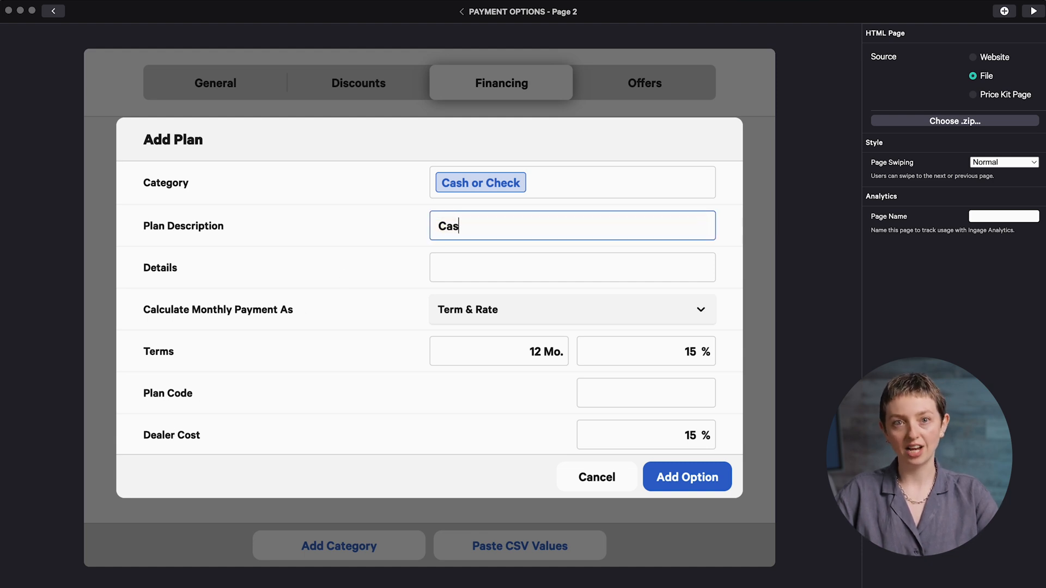
text(h or Check)
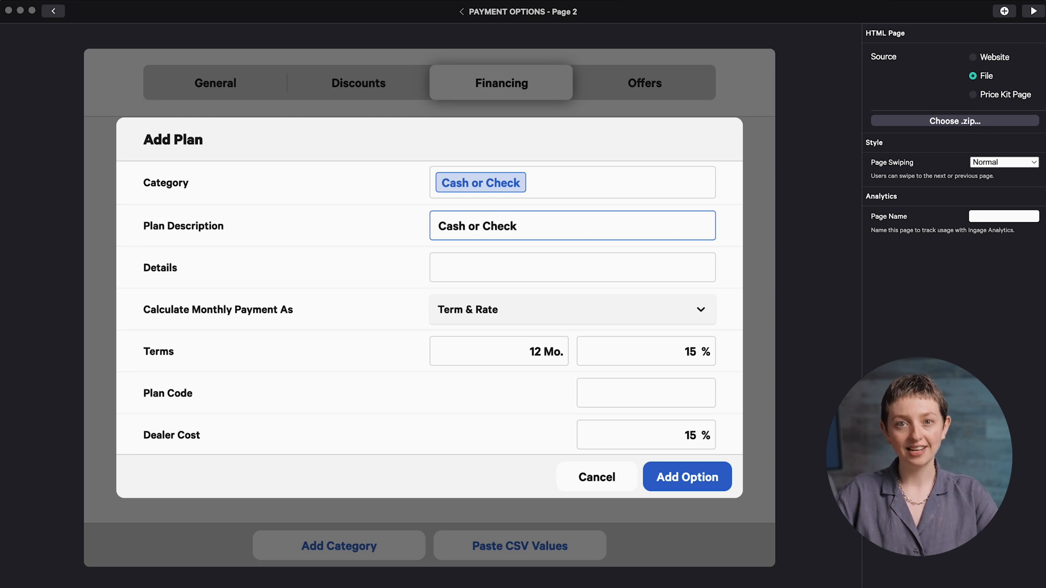
click(482, 273)
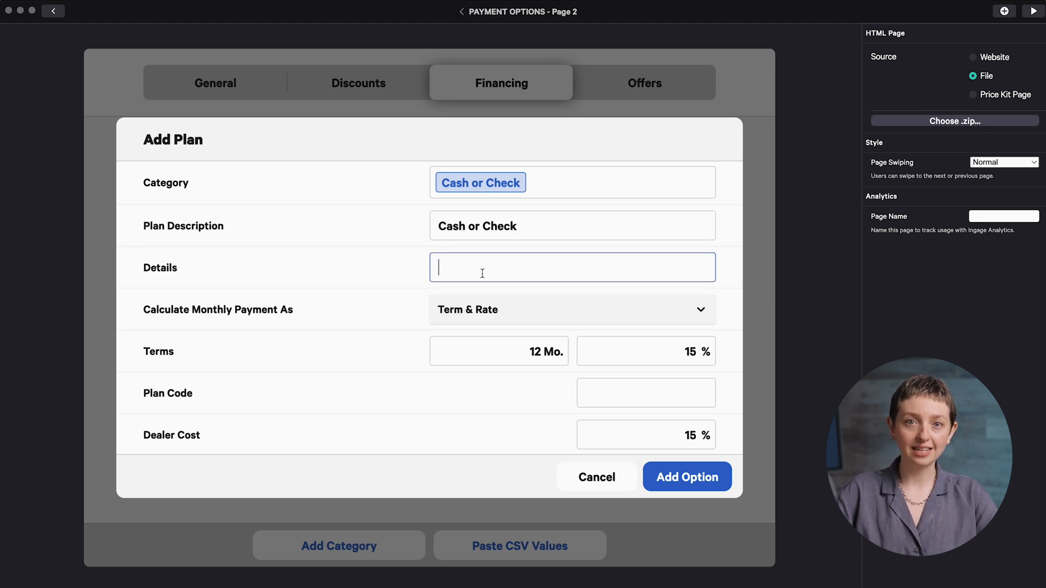
text(50)
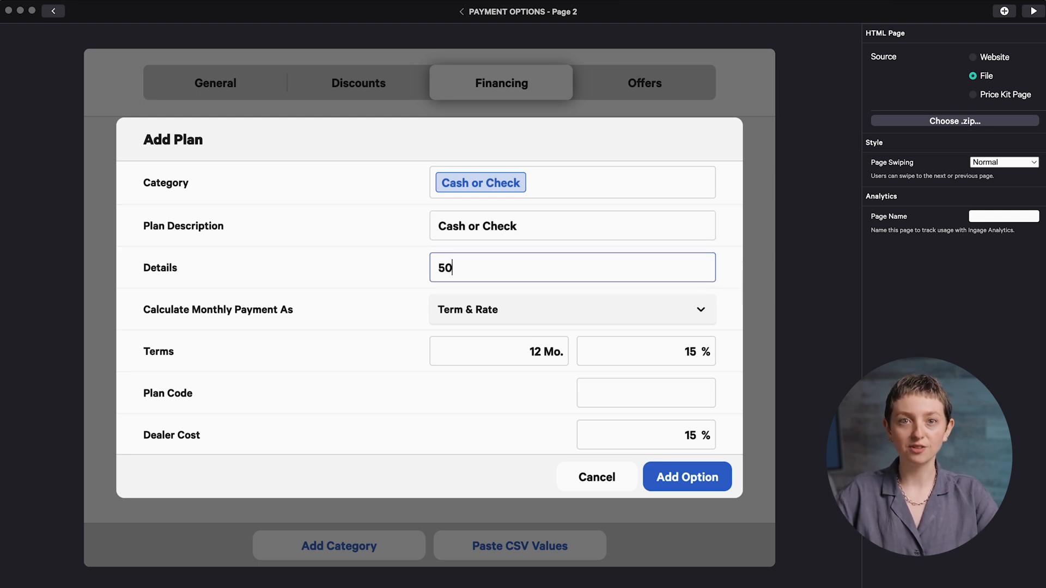
text(% Down / 50% at Completion)
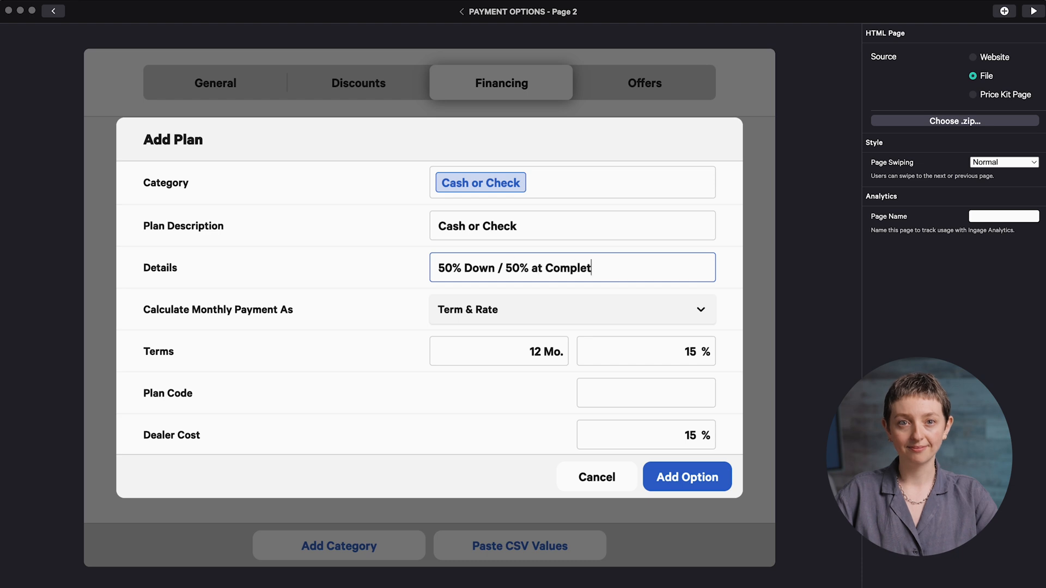
click(730, 312)
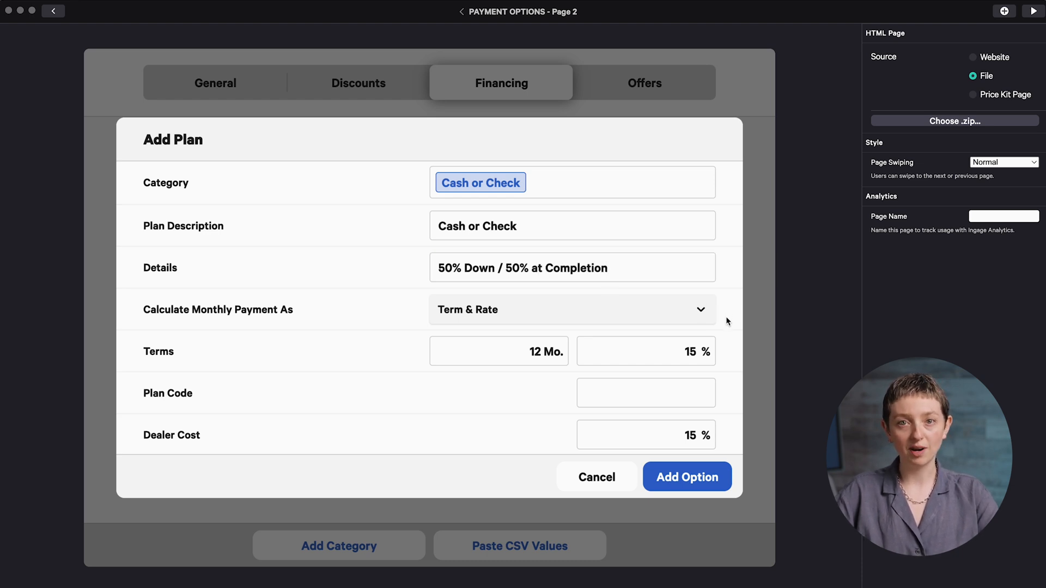
- Set the Cash or Check plan's terms to 2 months at 0% with a 0% dealer cost, and add it
drag(541, 351, 526, 351)
text(2)
drag(704, 352, 682, 351)
text(0)
drag(695, 443, 675, 442)
text(0)
click(687, 478)
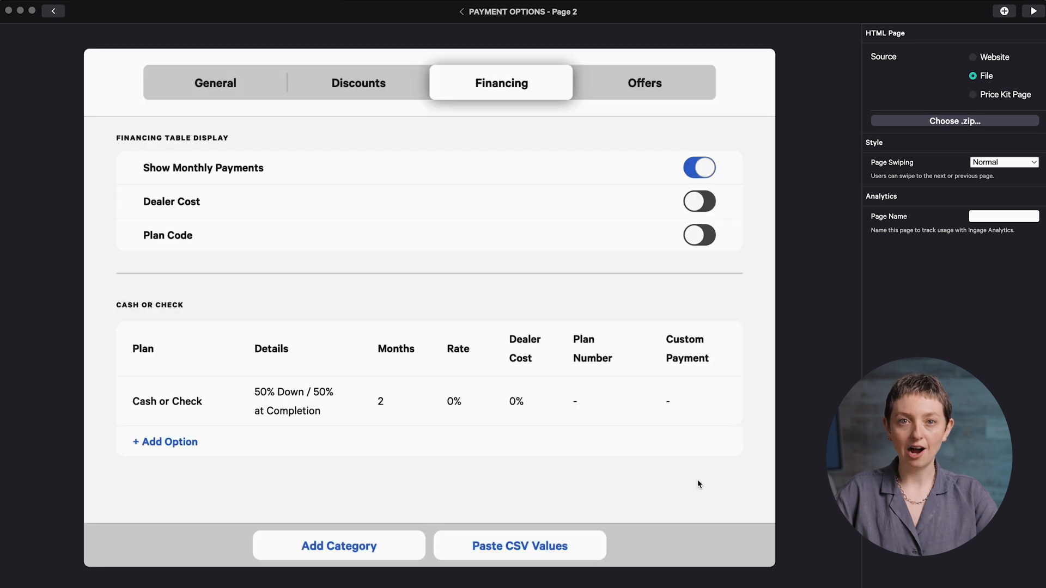
- Start a plan in the Monthly Payments category with the description "36 Months"
scroll(698, 480, down, 6)
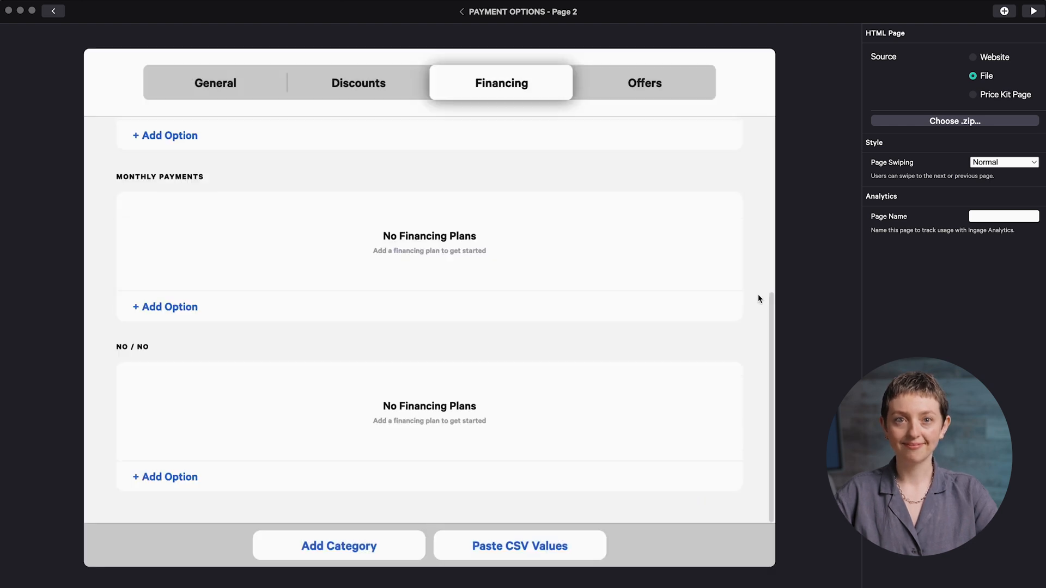
click(188, 311)
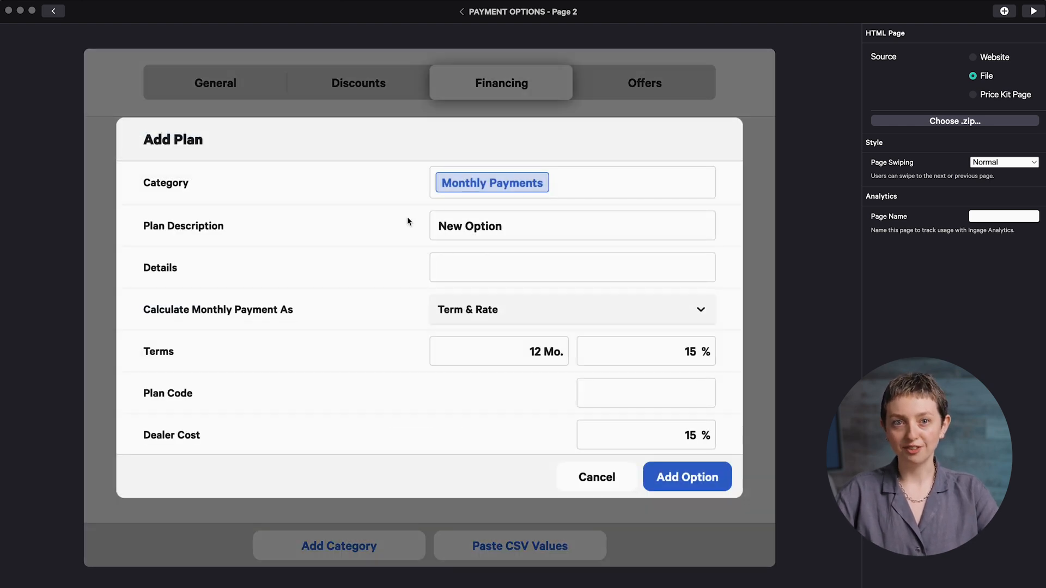
triple_click(526, 222)
text(36 Months)
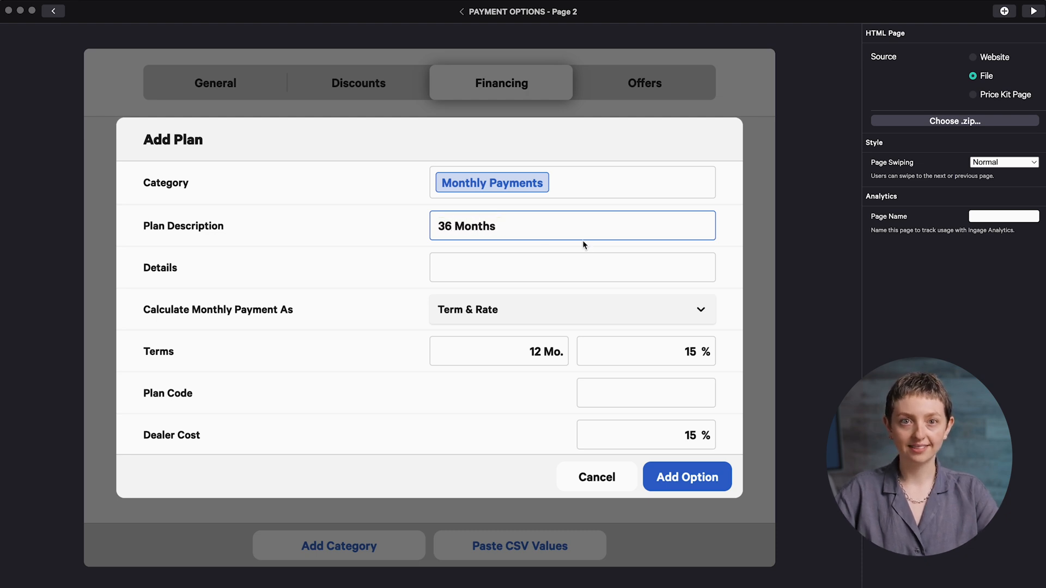
click(724, 280)
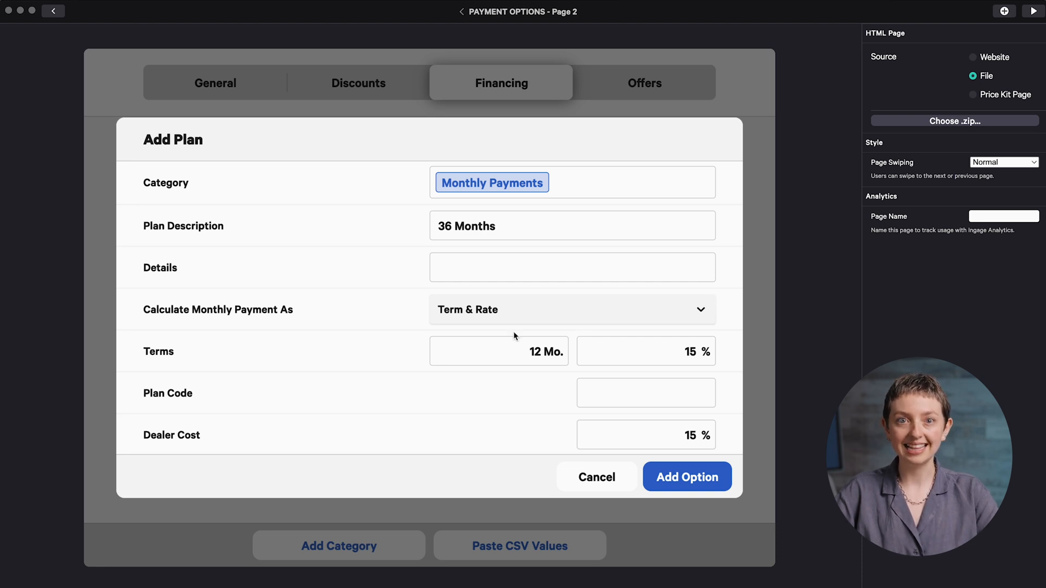
- Set the 36 Months plan's terms to 36 months at 9.99% with a 0% dealer cost, and add it
double_click(538, 352)
text(36)
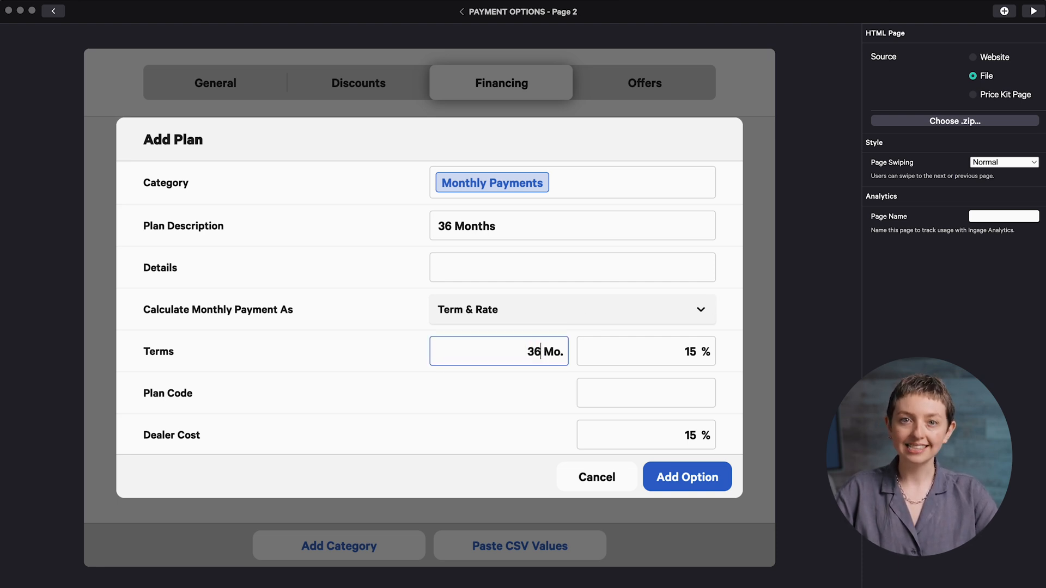
double_click(681, 351)
text(9.99)
click(735, 352)
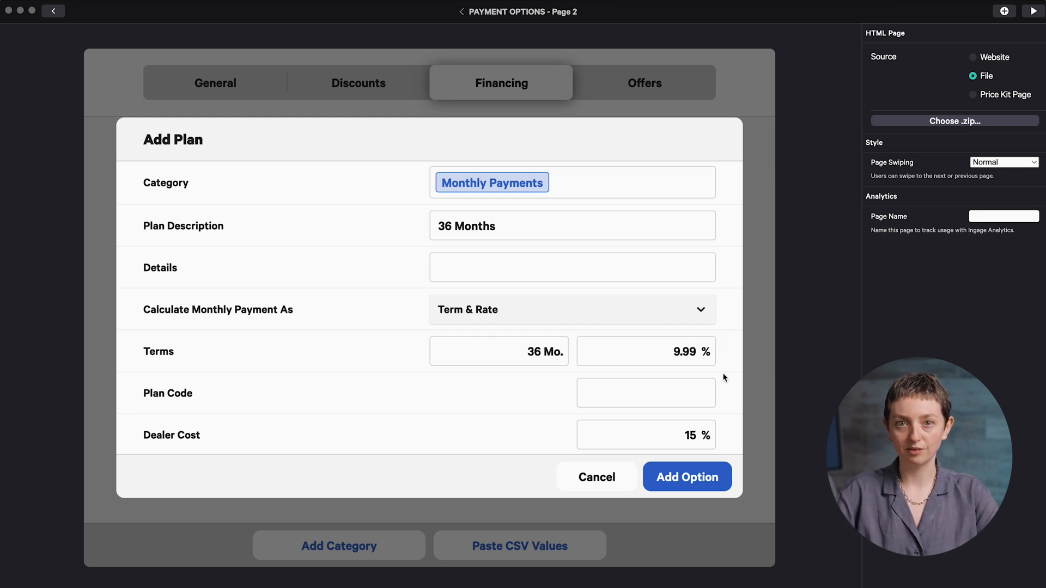
double_click(692, 435)
text(0)
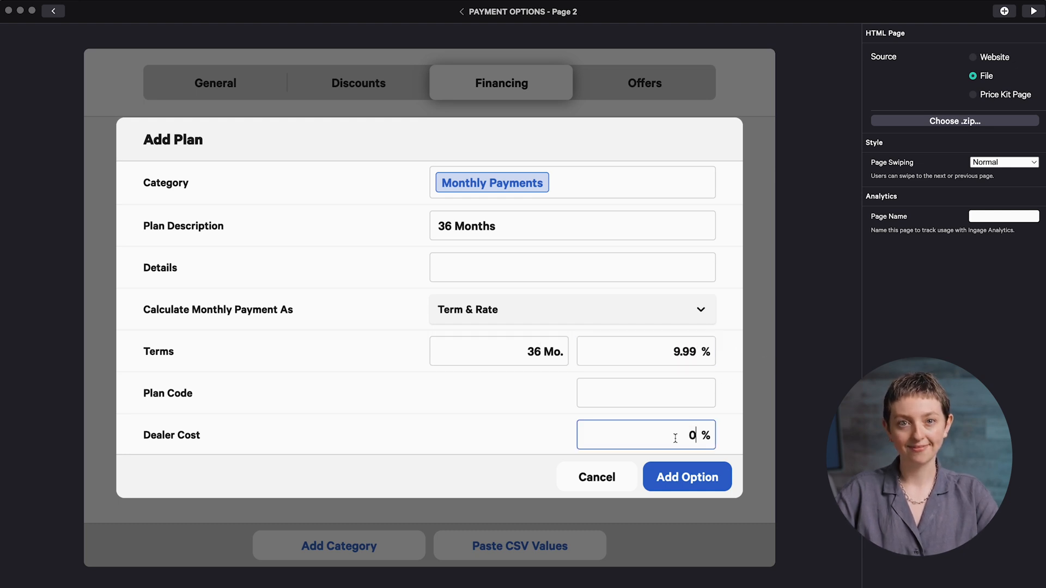
click(696, 486)
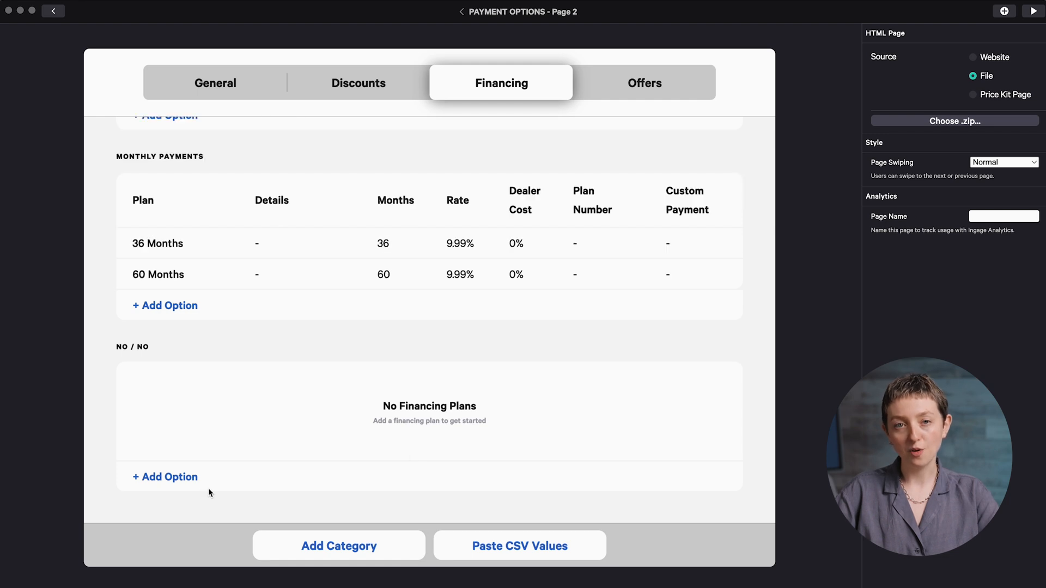
- Start a No / No category plan described as "No / No 6 Months" with details "No Interest / No Payments for 6 Months"
click(183, 478)
double_click(492, 229)
triple_click(492, 229)
text(No /)
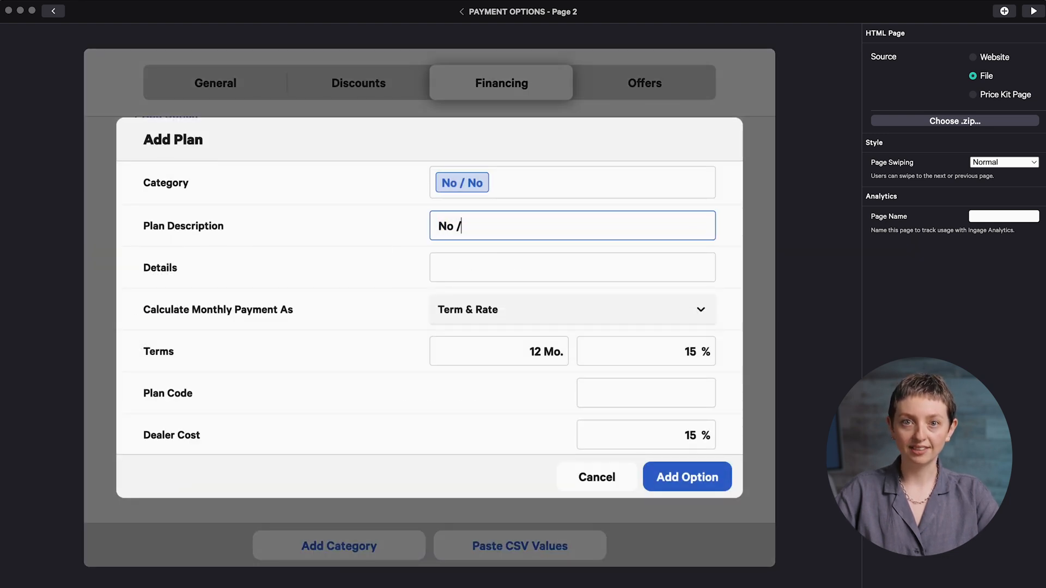
text( No 6 Months)
click(502, 260)
text(No Interest /)
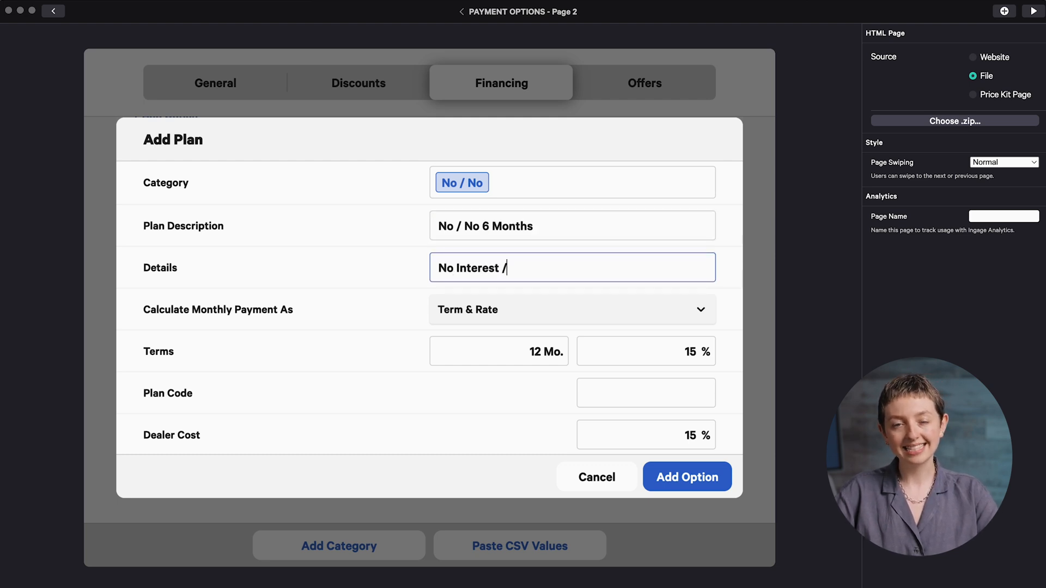
text( No Payments for )
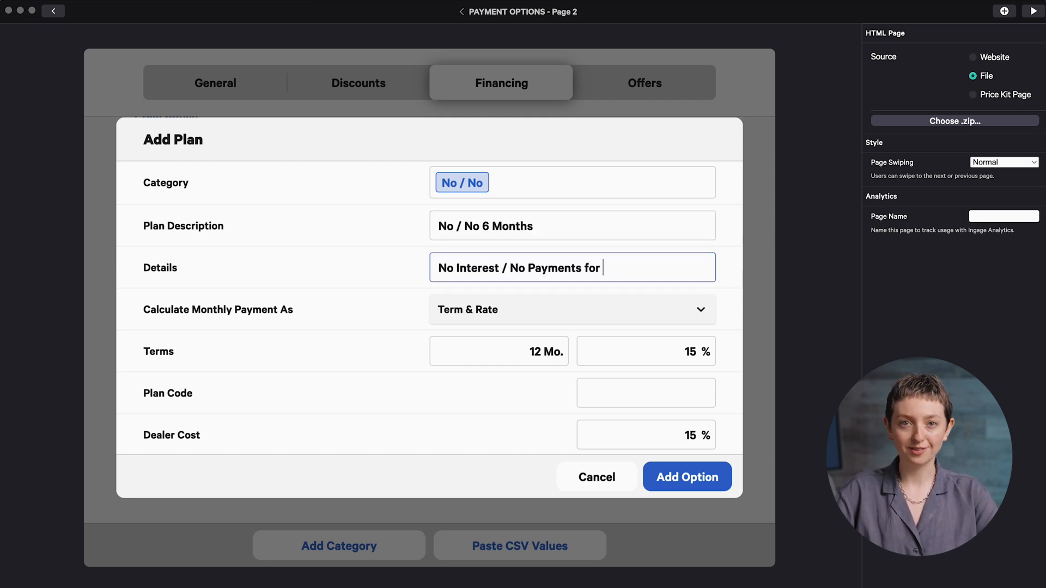
text(6 Months)
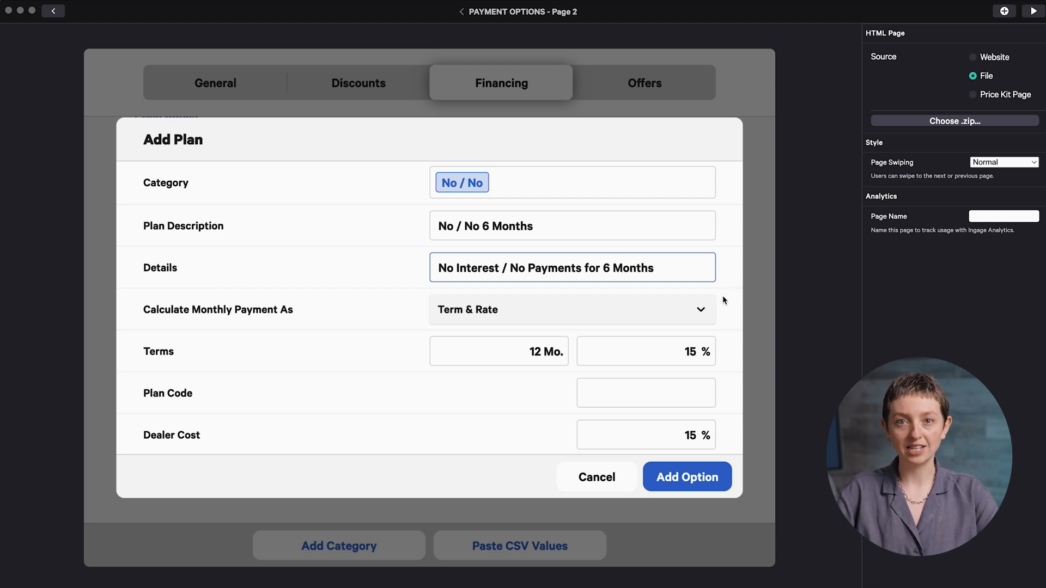
click(730, 309)
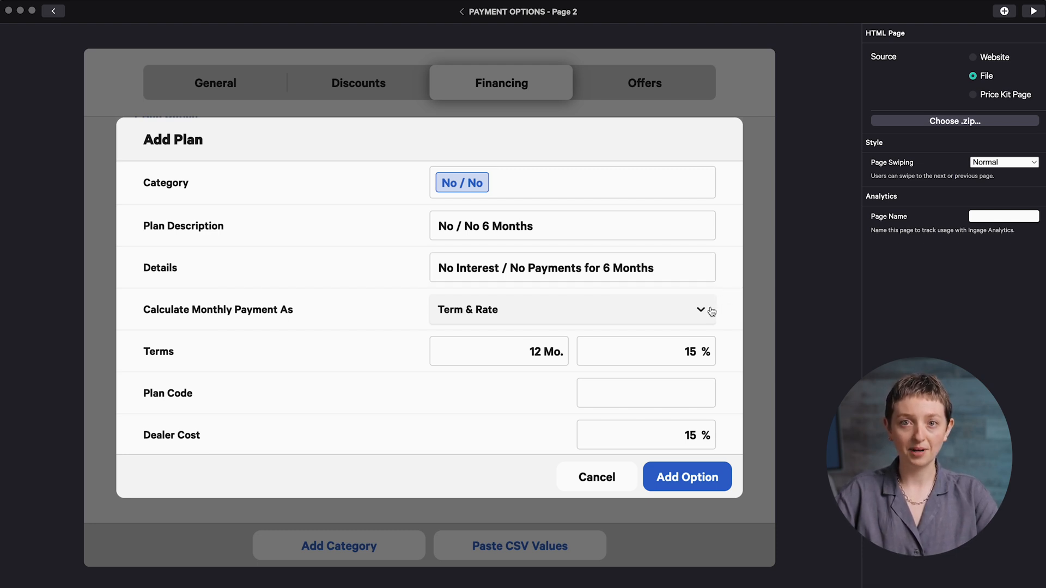
- Calculate the No / No plan's monthly payment as a Custom Value of 0, set dealer cost to 0%, and add it
click(709, 311)
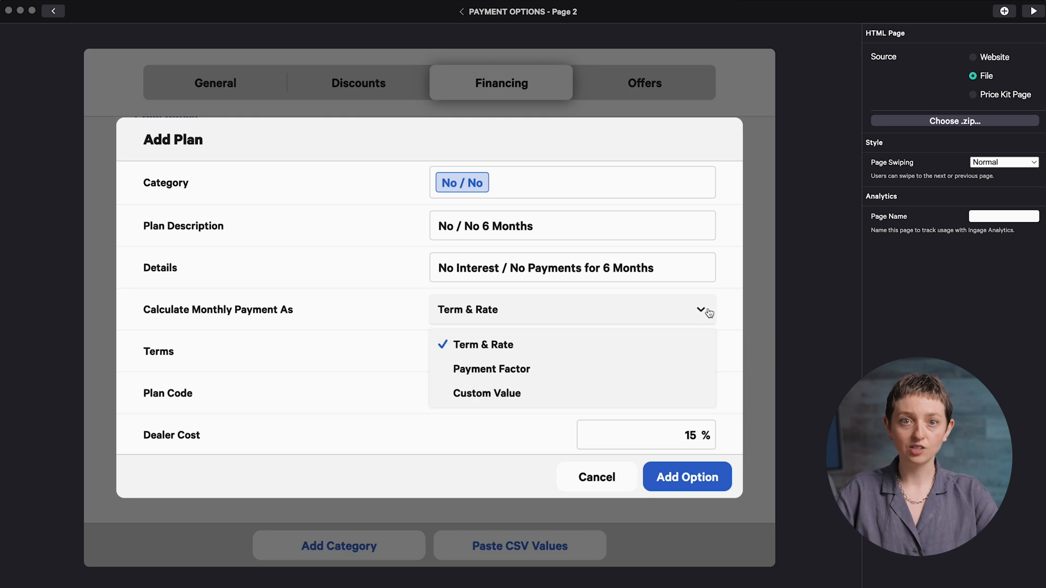
click(580, 391)
click(702, 349)
text(0)
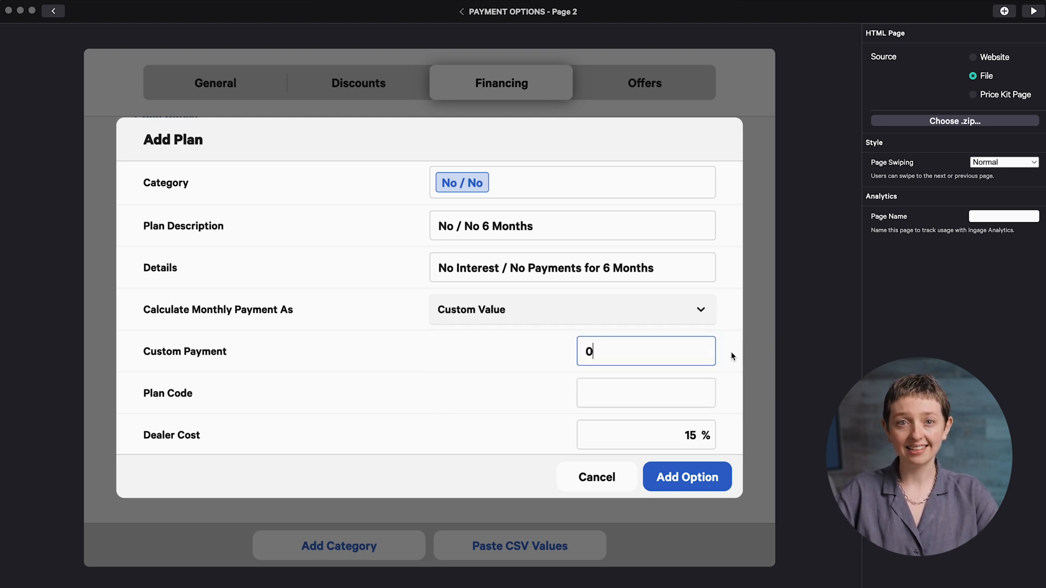
click(674, 437)
text(0)
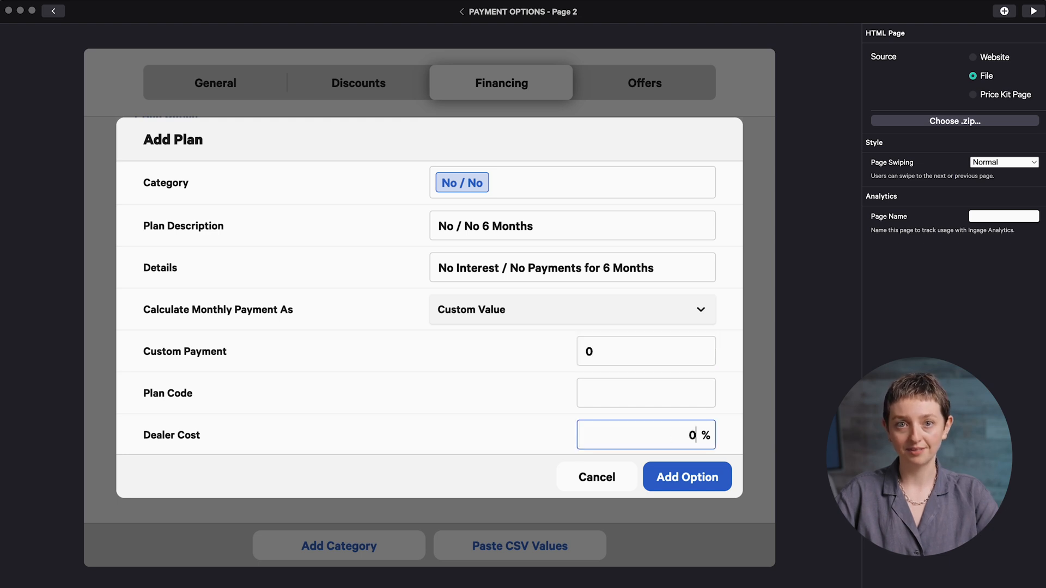
click(711, 482)
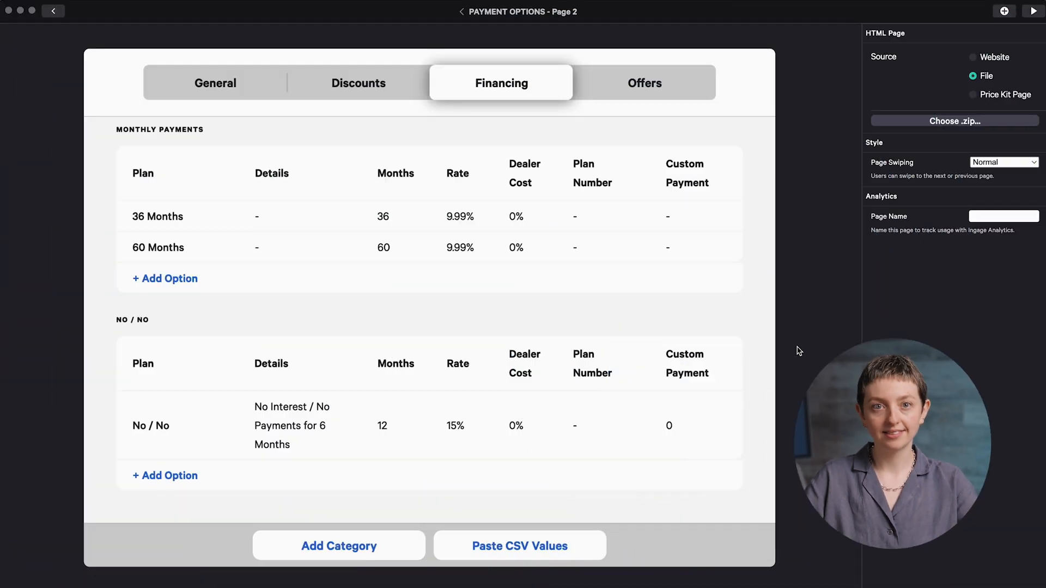
- Edit the existing new offer and title it "Two Easy Payment Program"
click(677, 82)
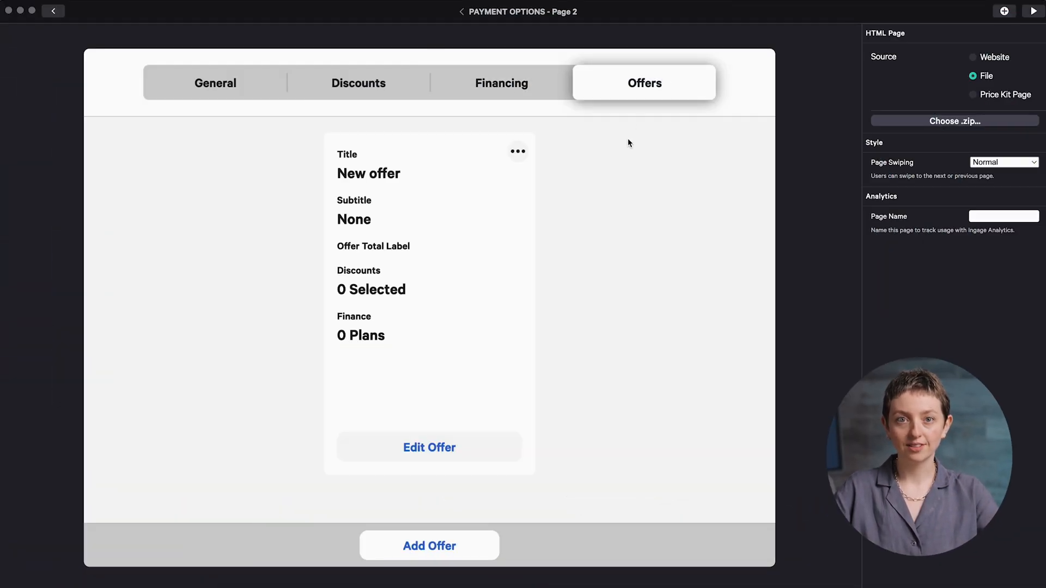
click(428, 445)
click(538, 173)
key(super+a)
text(Two Easy)
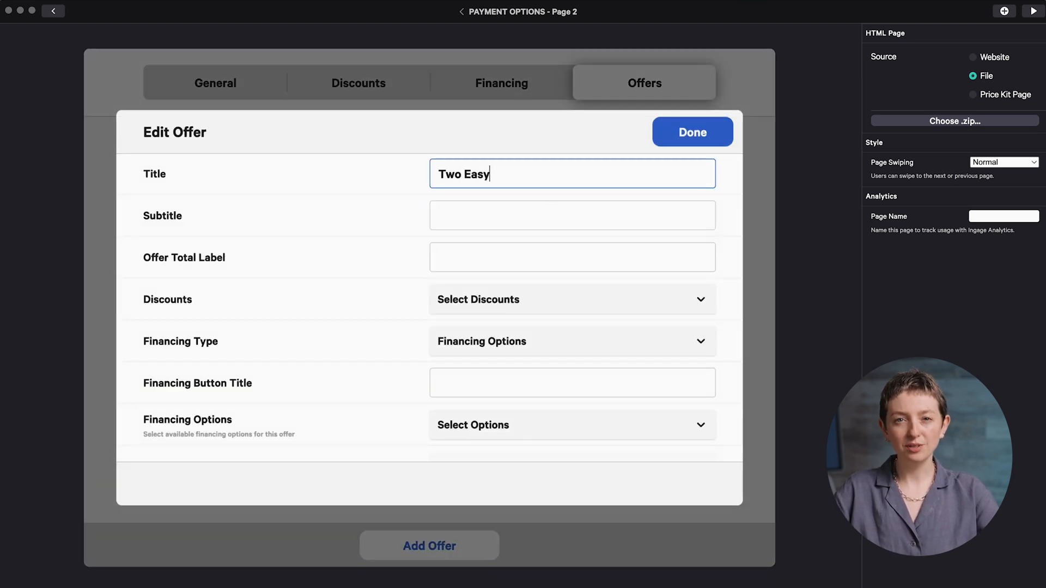
text( Payments)
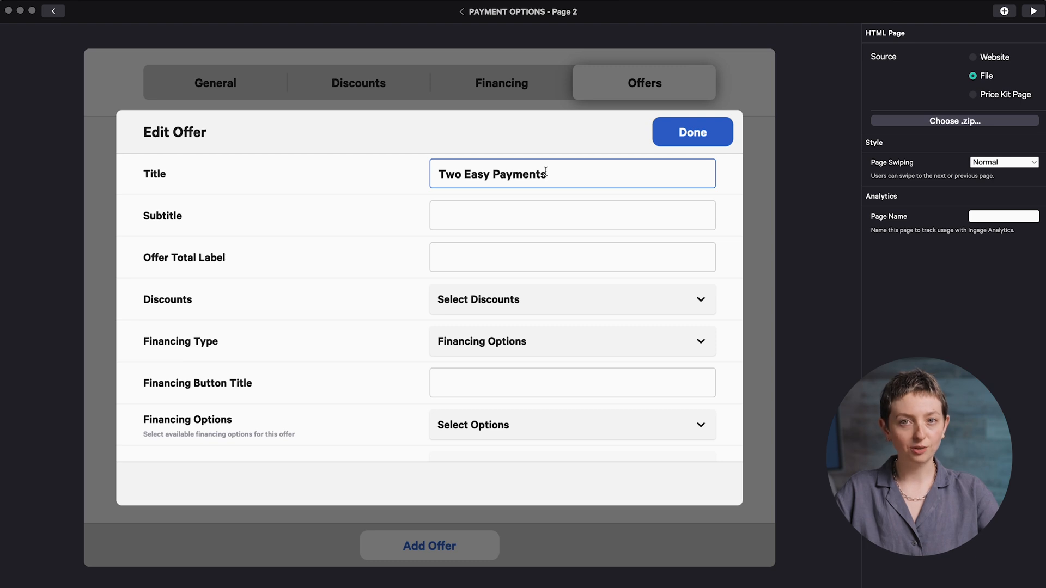
key(BackSpace)
text(Program)
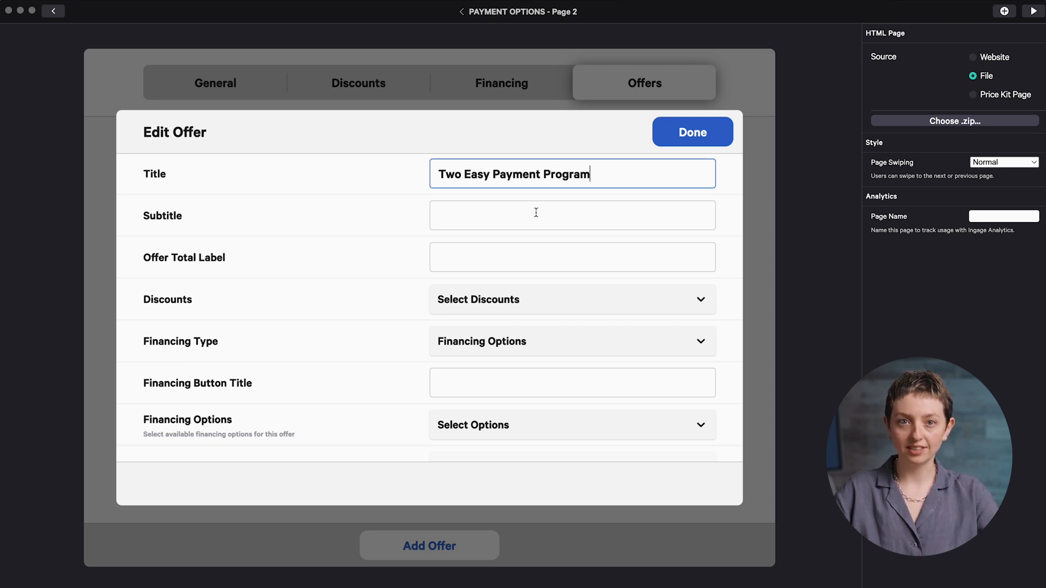
- Set the Offer Total Label to "Project Total" and select all discounts for the offer
click(588, 260)
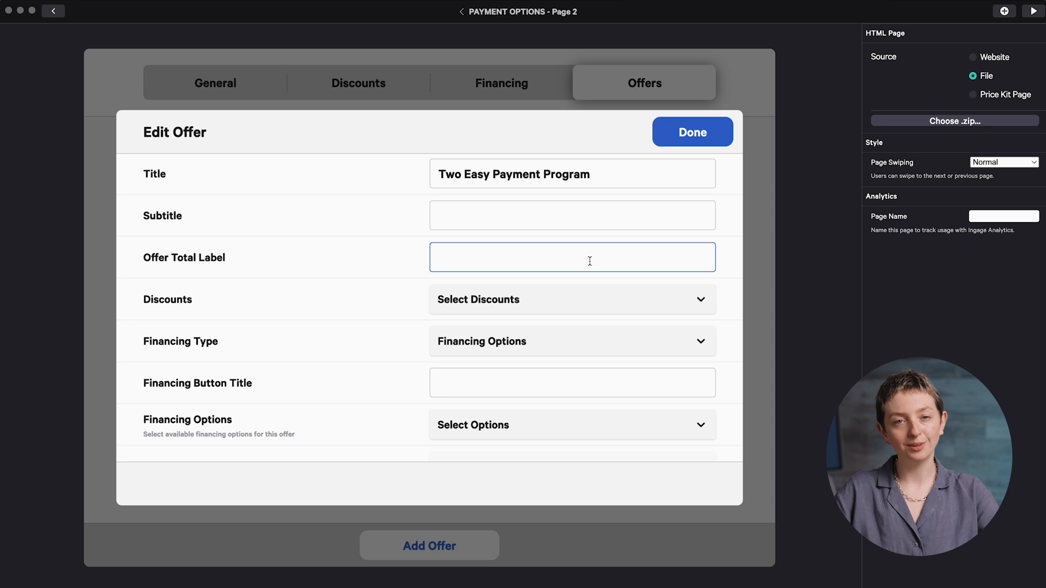
text(Project )
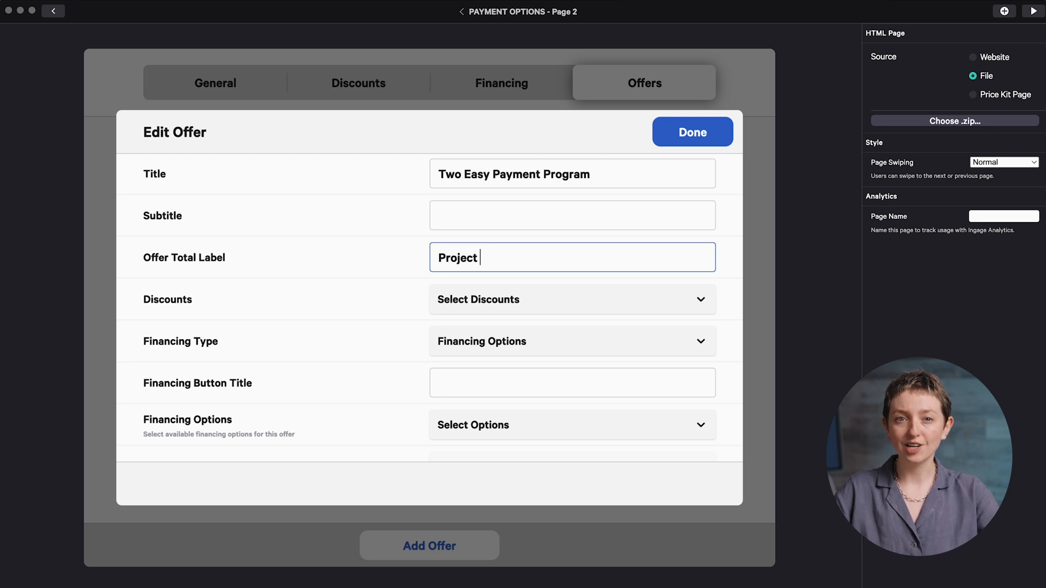
text(Total)
click(735, 245)
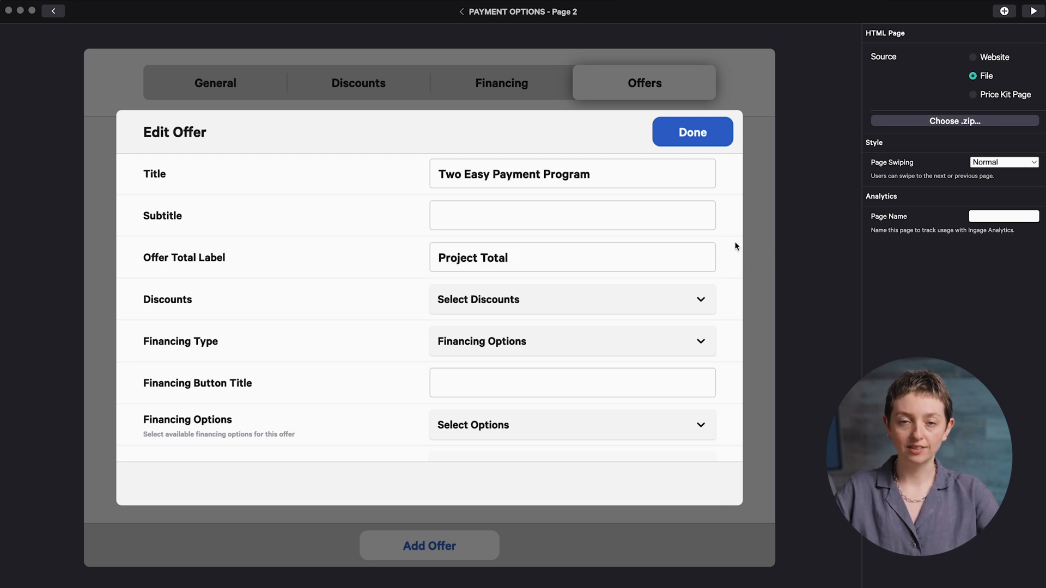
click(711, 307)
click(475, 334)
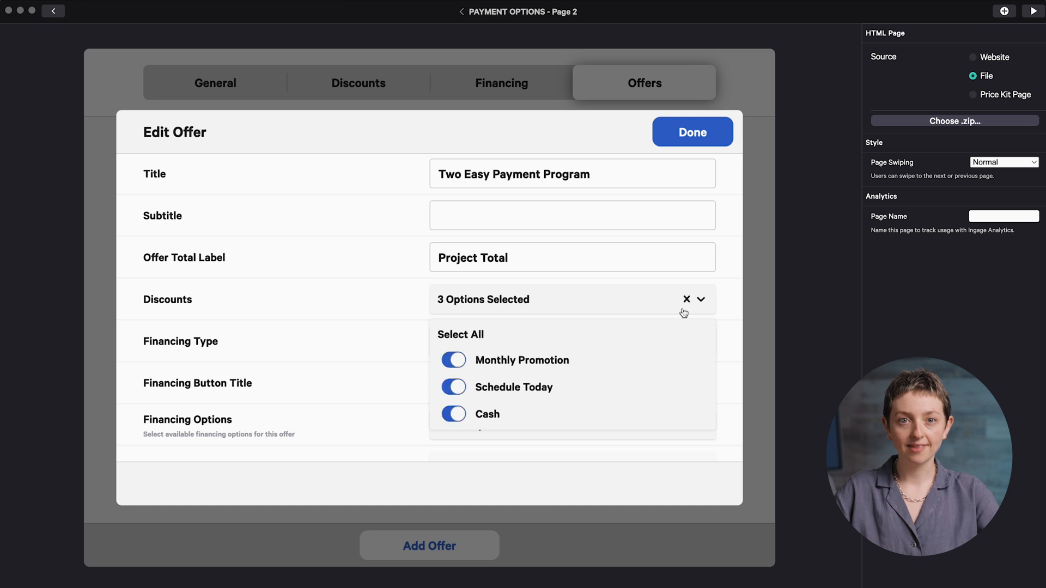
click(725, 303)
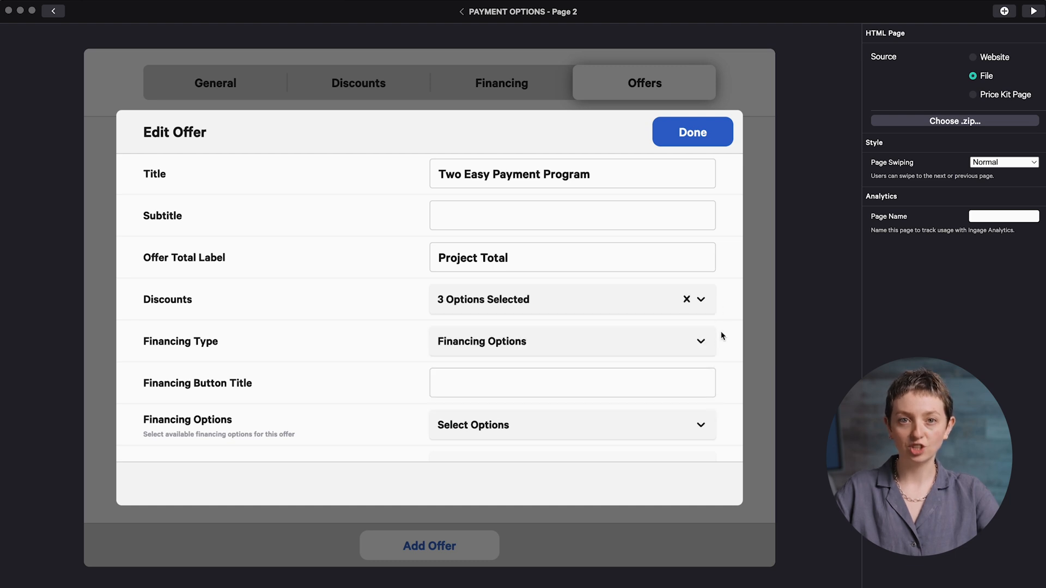
- Keep the offer's financing type as Financing Options and select Cash or Check as its available financing option
click(711, 345)
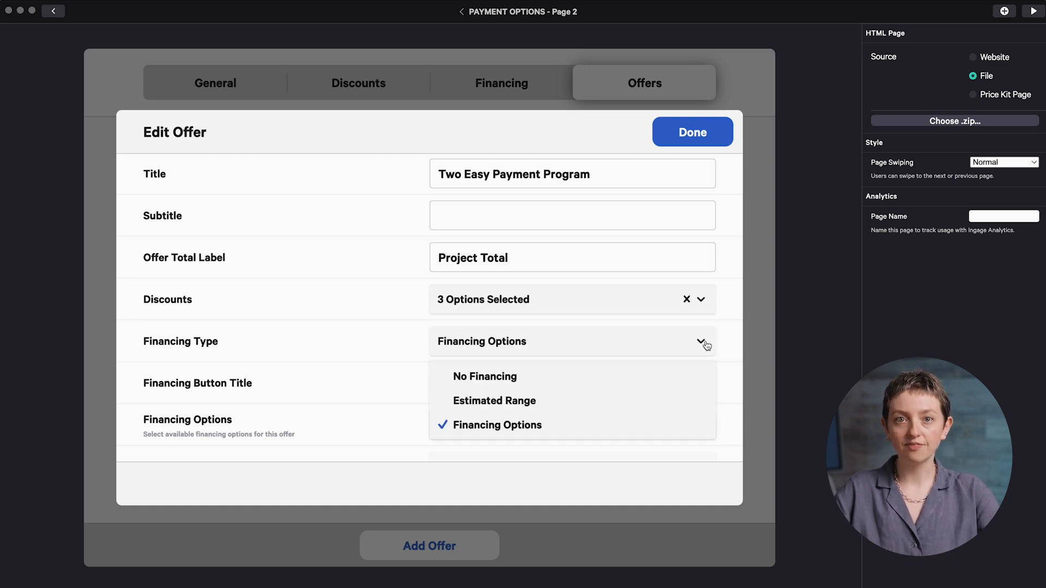
click(678, 425)
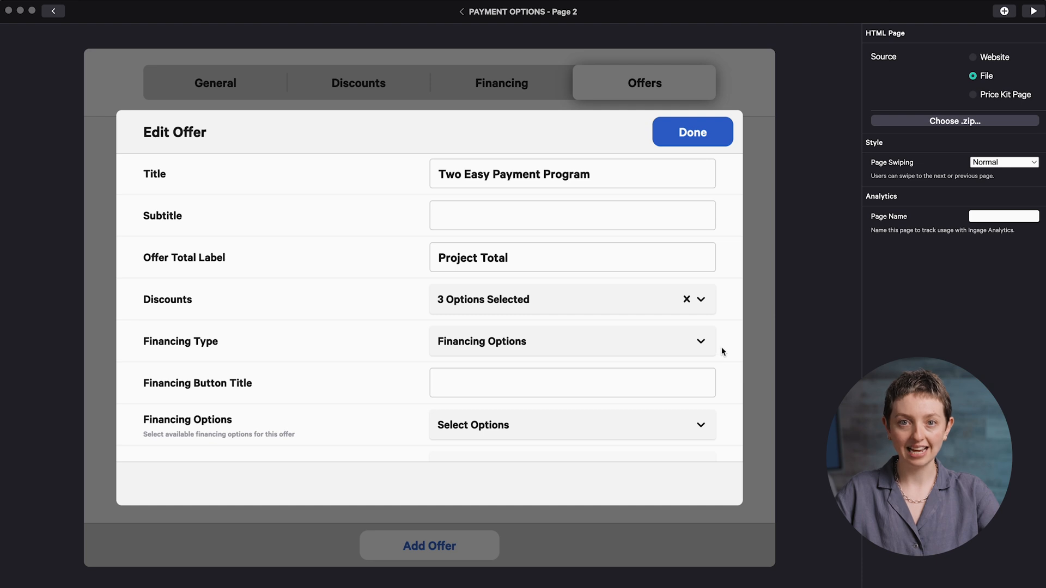
scroll(720, 364, down, 5)
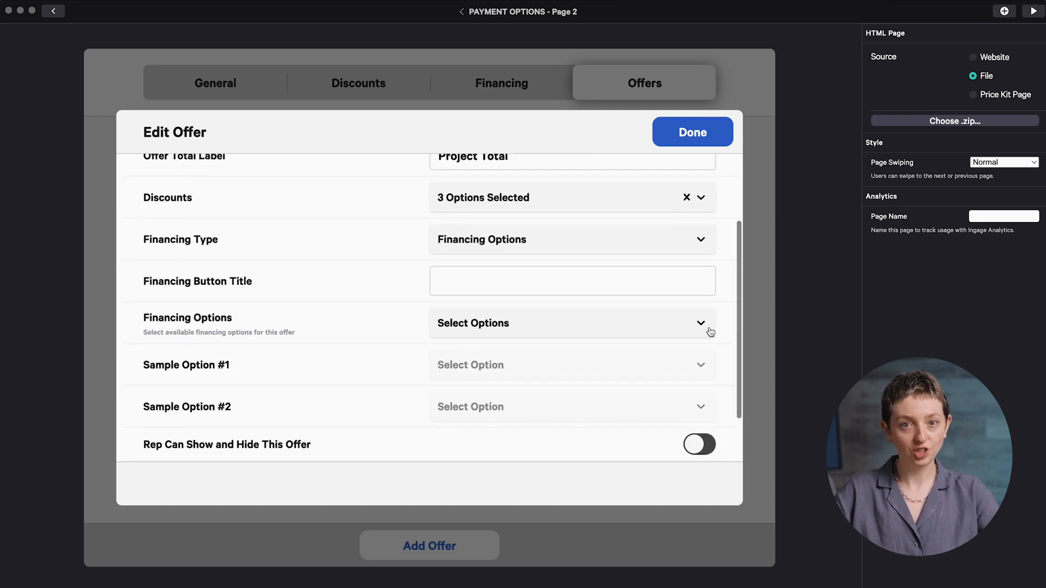
click(711, 334)
click(455, 169)
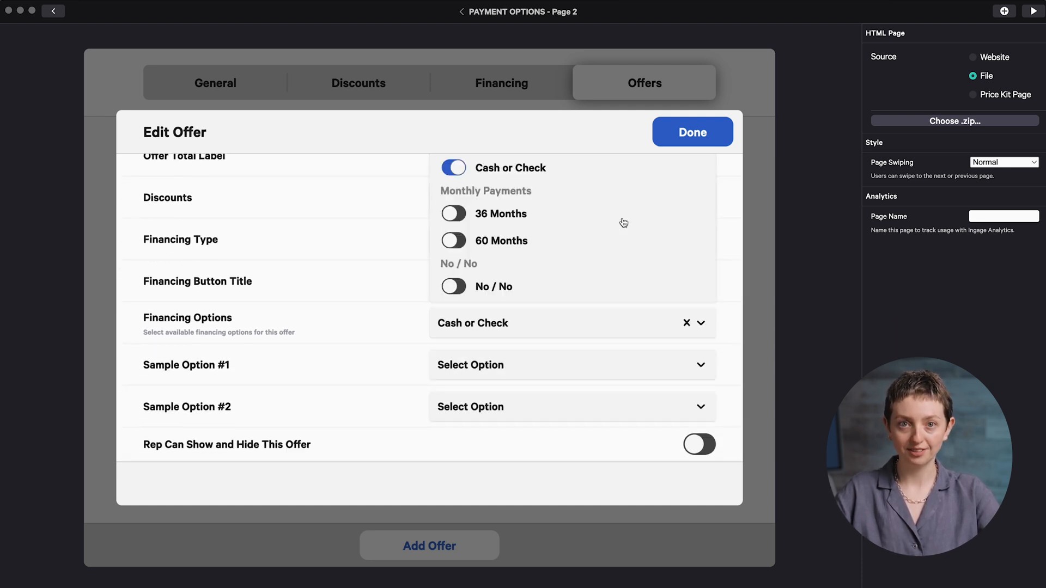
click(729, 332)
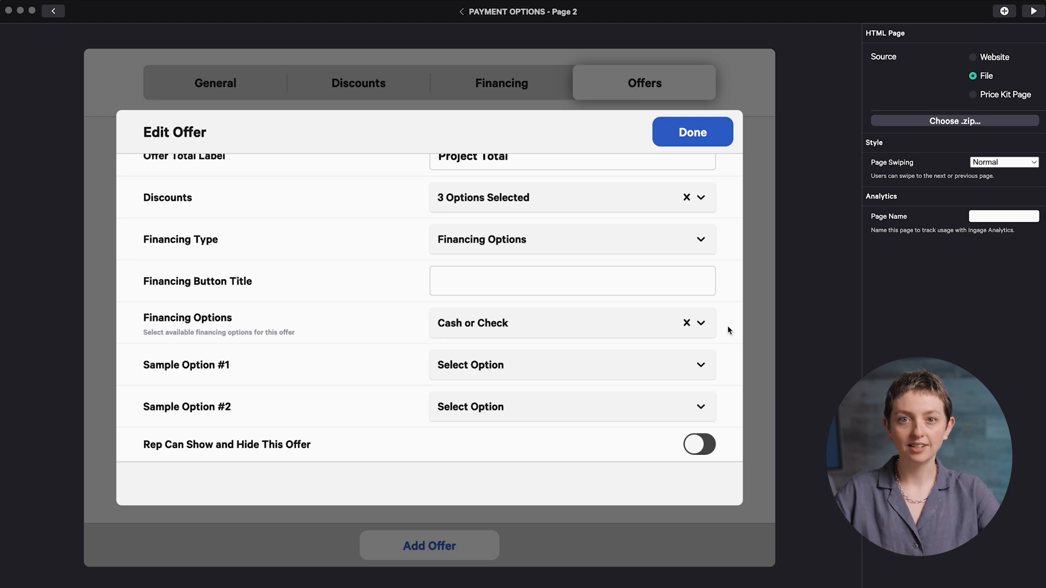
- Set the Two Easy Payment Program offer's Financing Button Title to "Payment Options"
click(592, 276)
text(Payment )
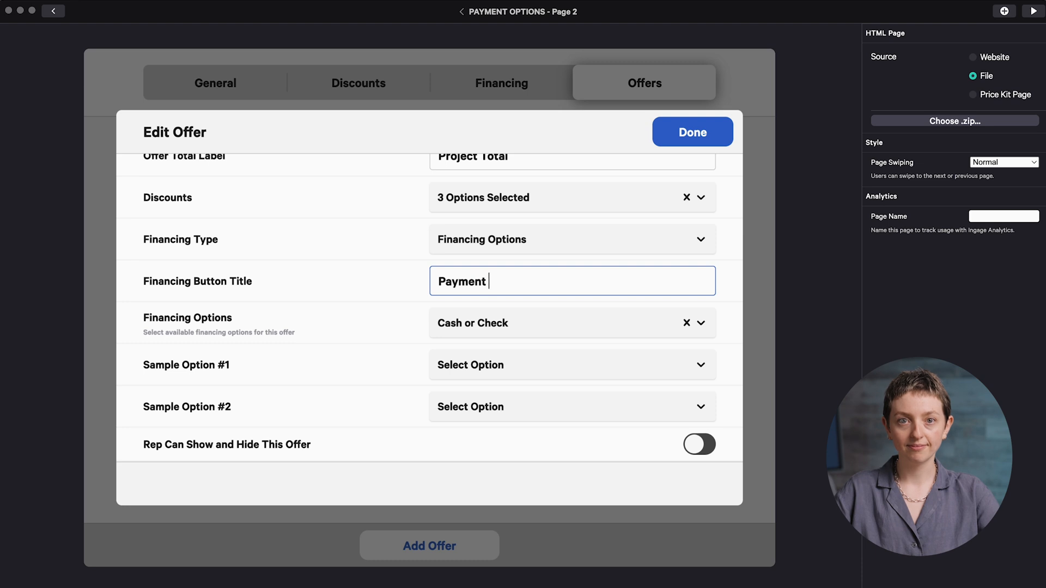
text(Options)
click(731, 288)
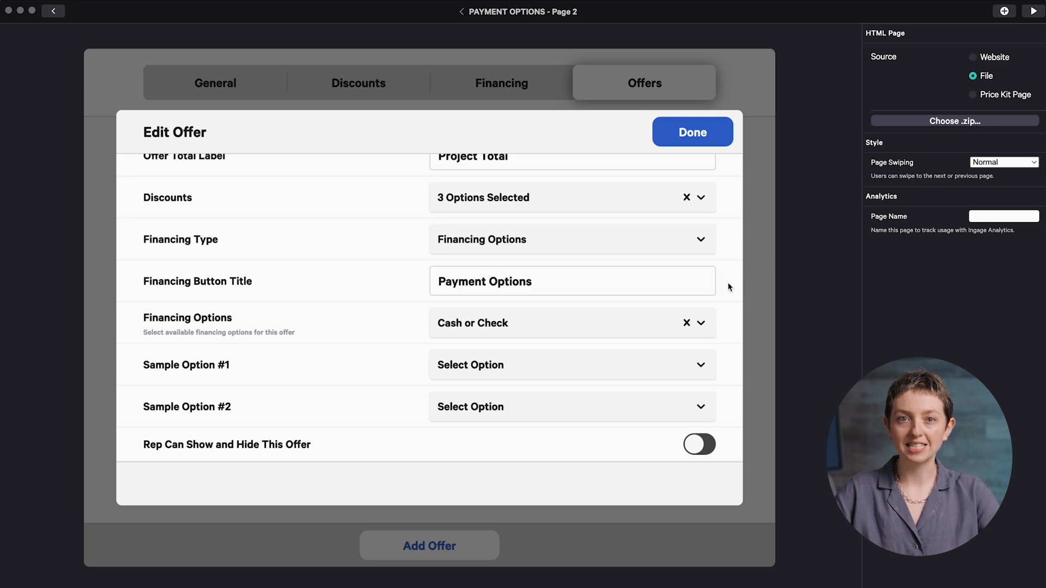
- Set Sample Option #1 to Cash or Check and finish editing the Two Easy Payment Program offer
click(702, 367)
click(630, 326)
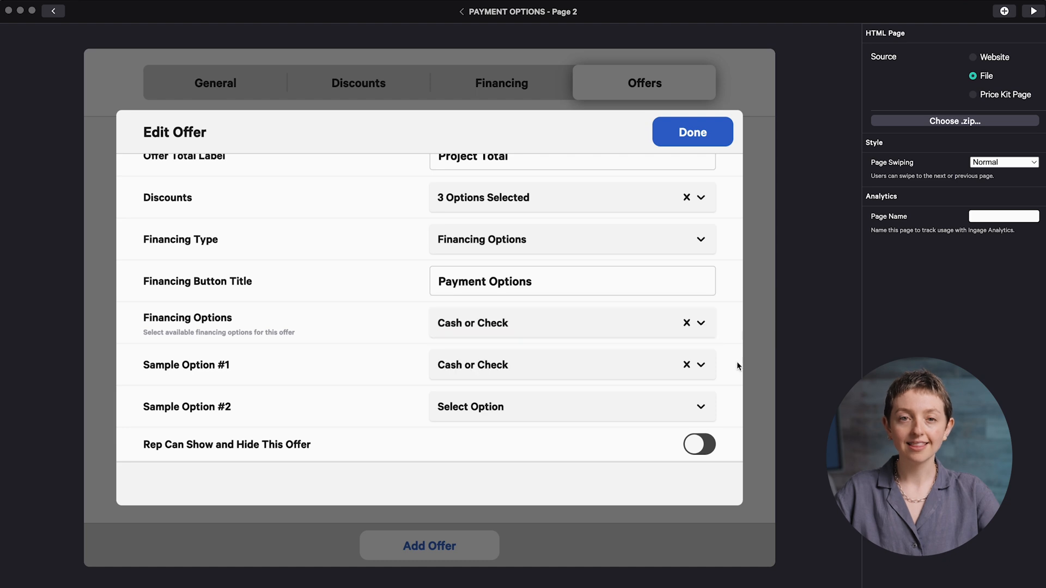
scroll(730, 363, down, 3)
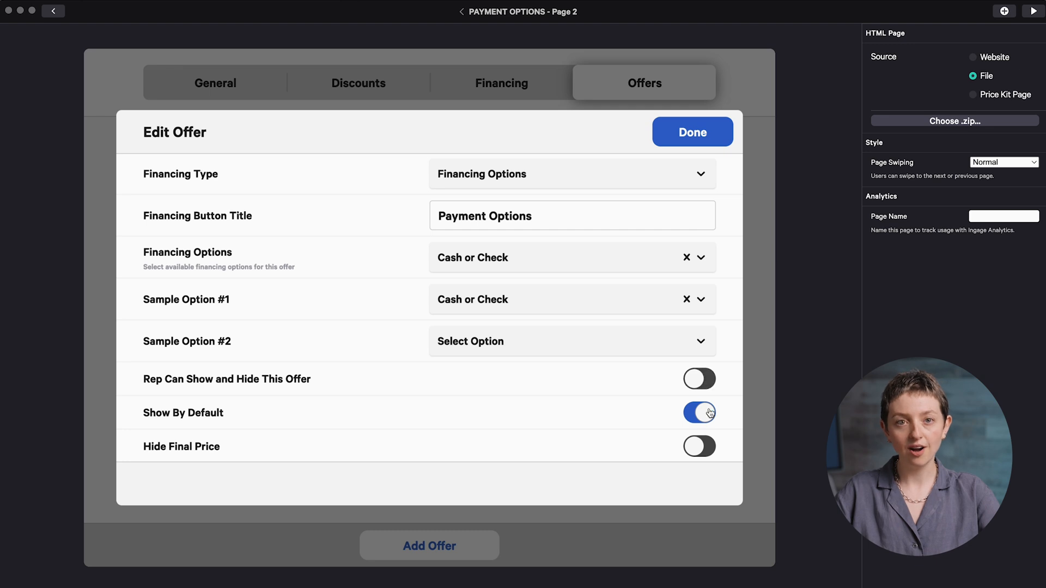
click(720, 138)
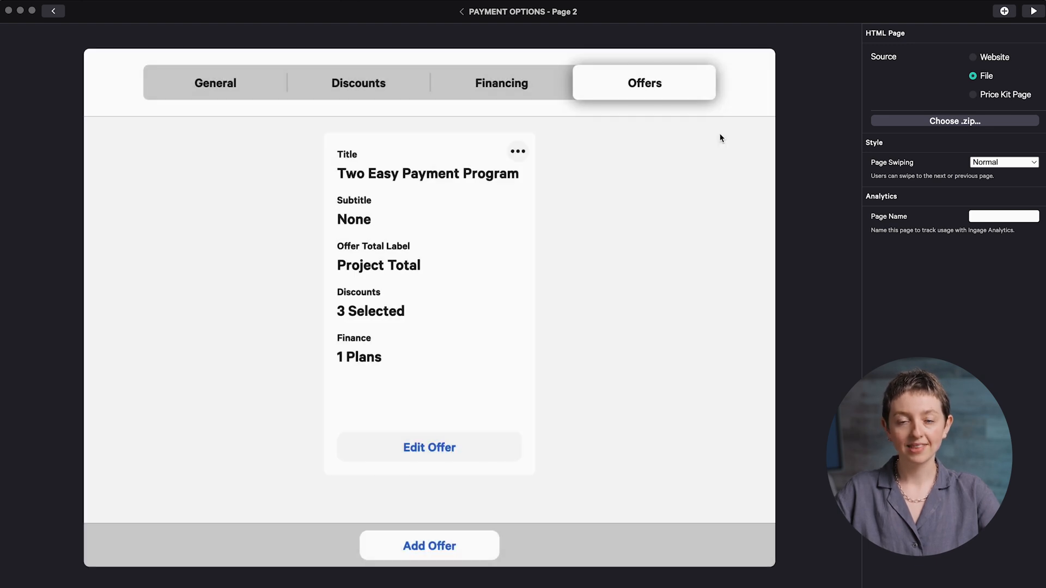
- Add a second offer and title it "Monthly Payments"
click(481, 540)
click(529, 445)
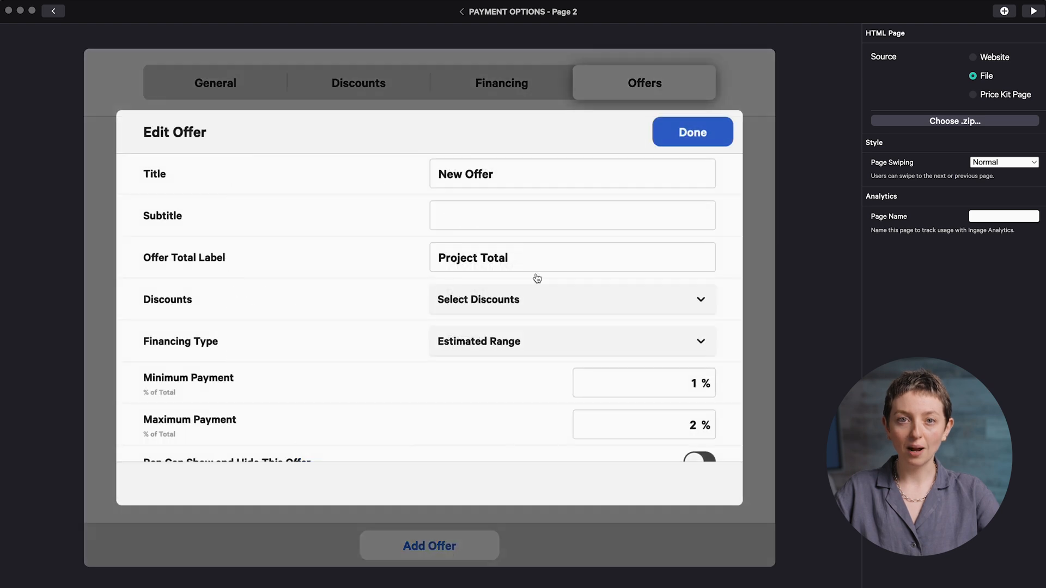
triple_click(522, 174)
text(Monthly Payments)
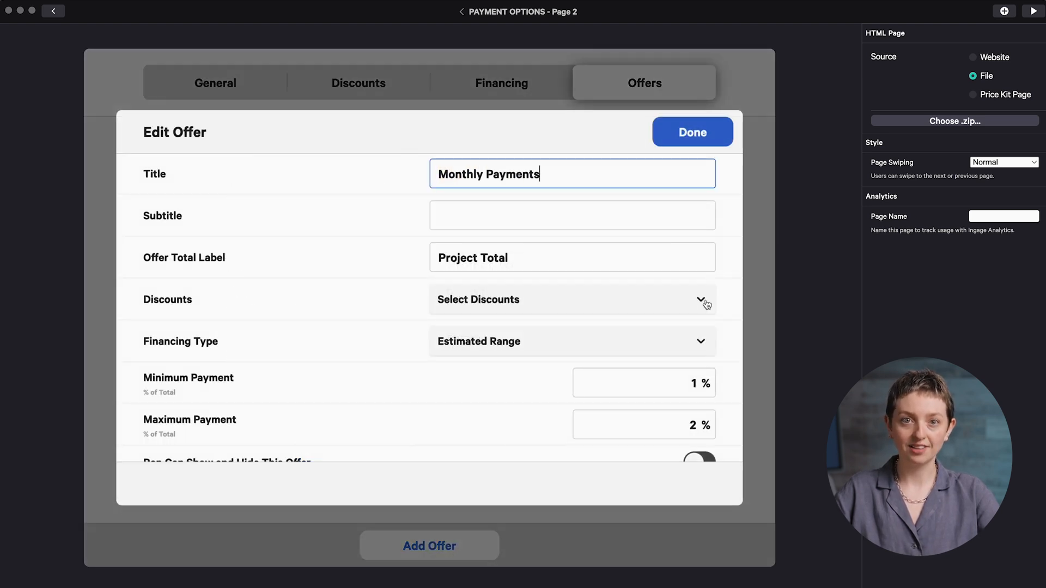
- Apply the Monthly Promotion and Schedule Today discounts to the Monthly Payments offer
click(709, 303)
click(453, 360)
click(454, 386)
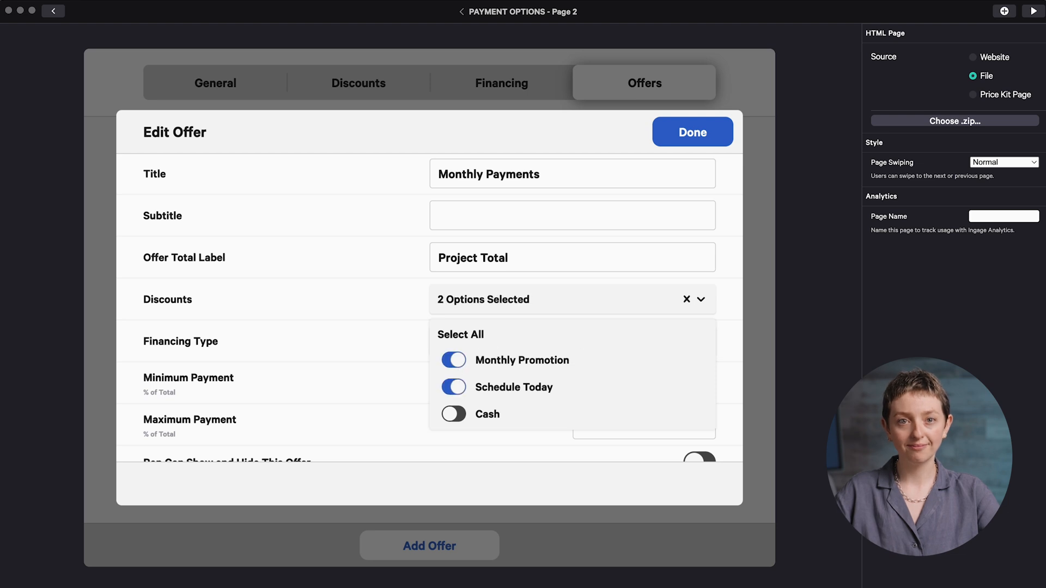
click(721, 310)
- Set the Monthly Payments offer's financing type to Financing Options and enable the 36 Months and 60 Months plans
click(713, 343)
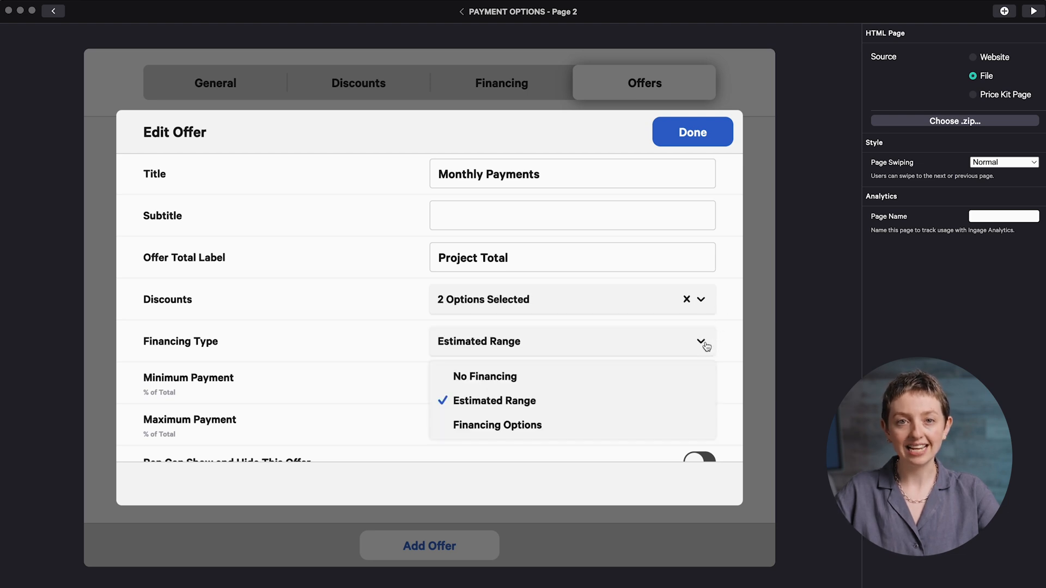
click(645, 433)
scroll(731, 381, down, 3)
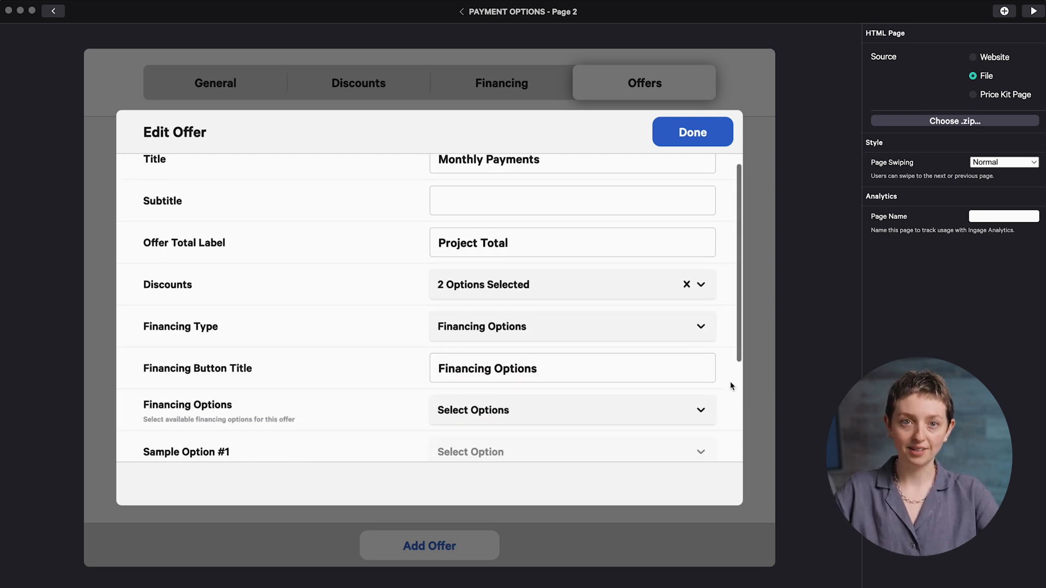
click(700, 367)
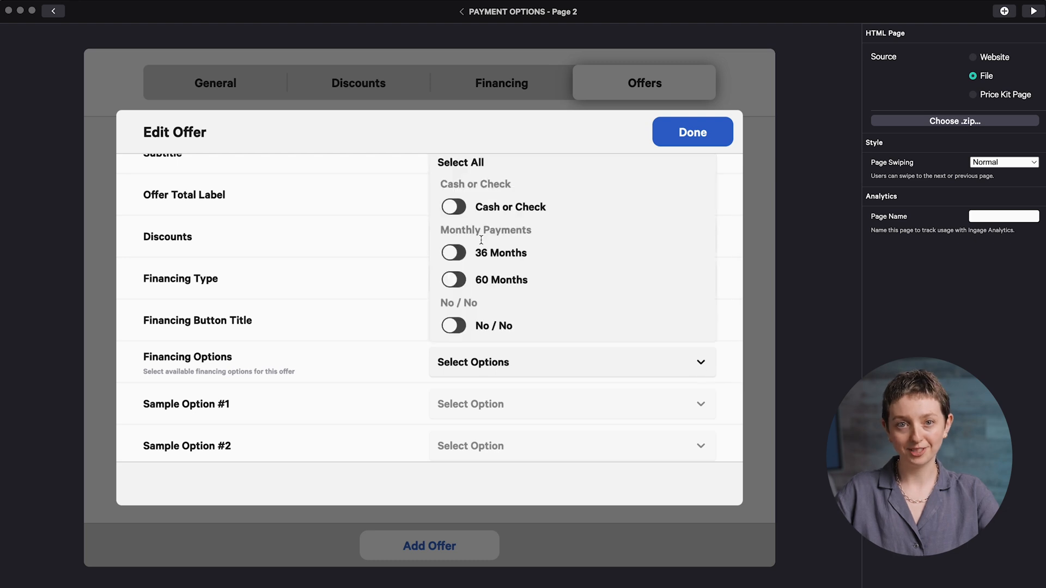
click(454, 252)
click(454, 279)
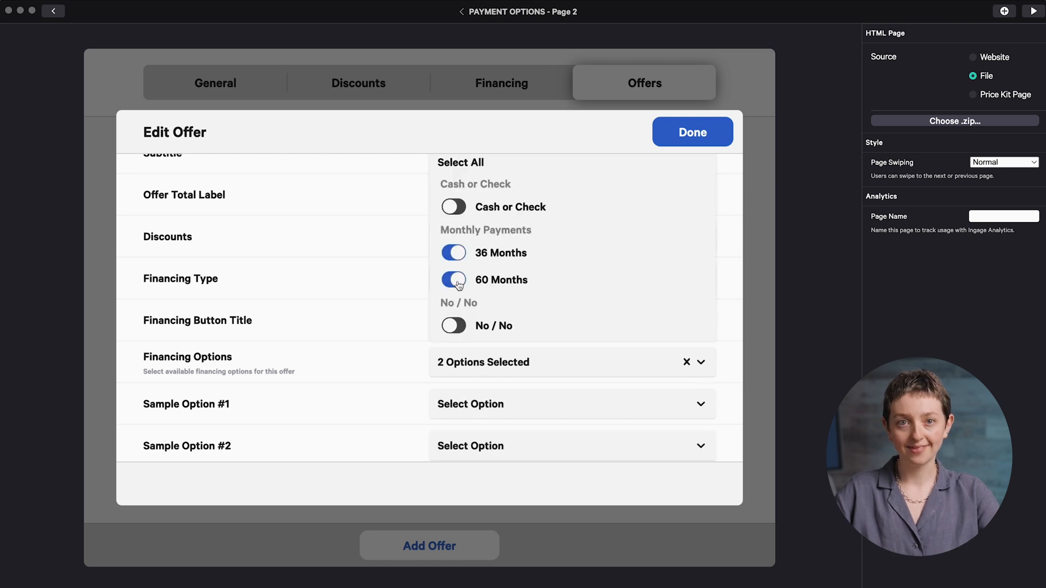
click(731, 367)
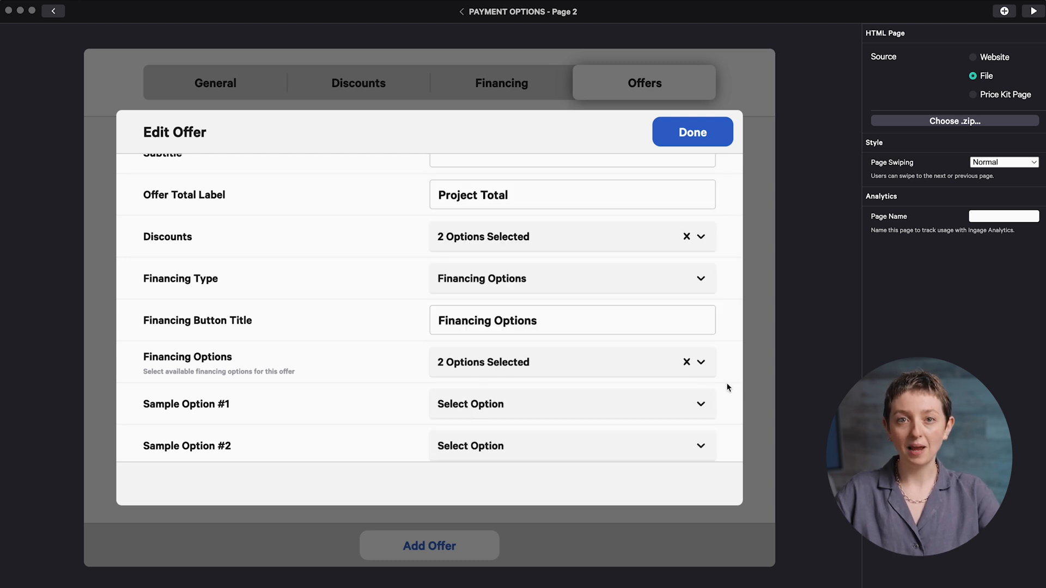
- Set the Financing Button Title to "Payment Options" and choose 60 Months as Sample Option #1
triple_click(551, 324)
text(P)
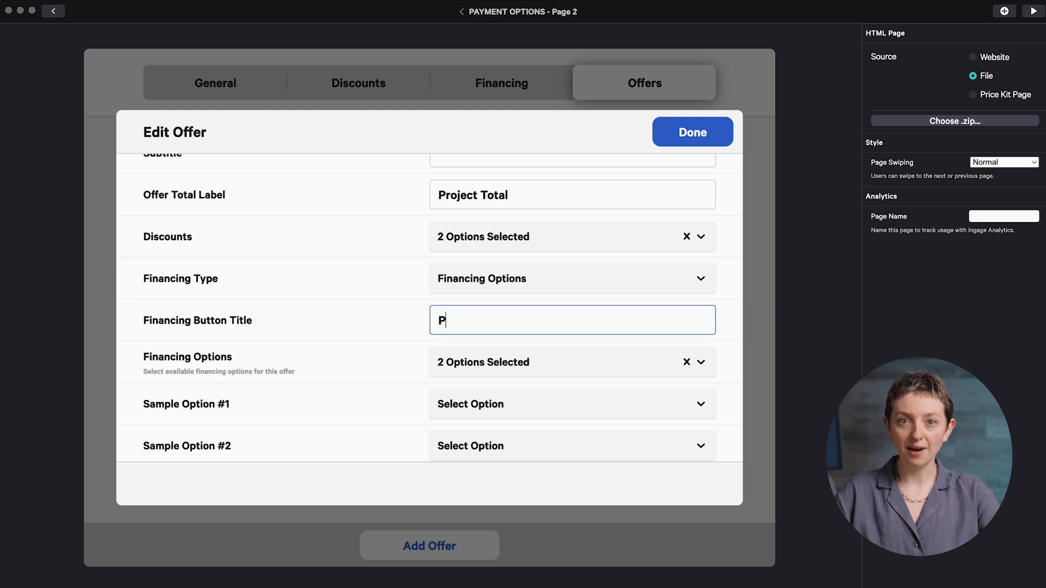
text(ayment Option)
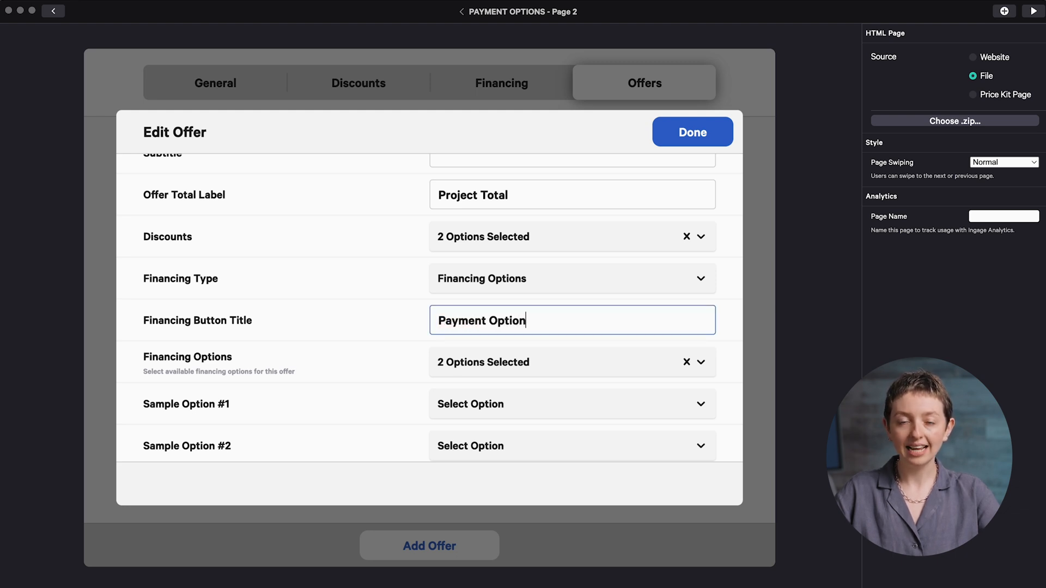
click(728, 399)
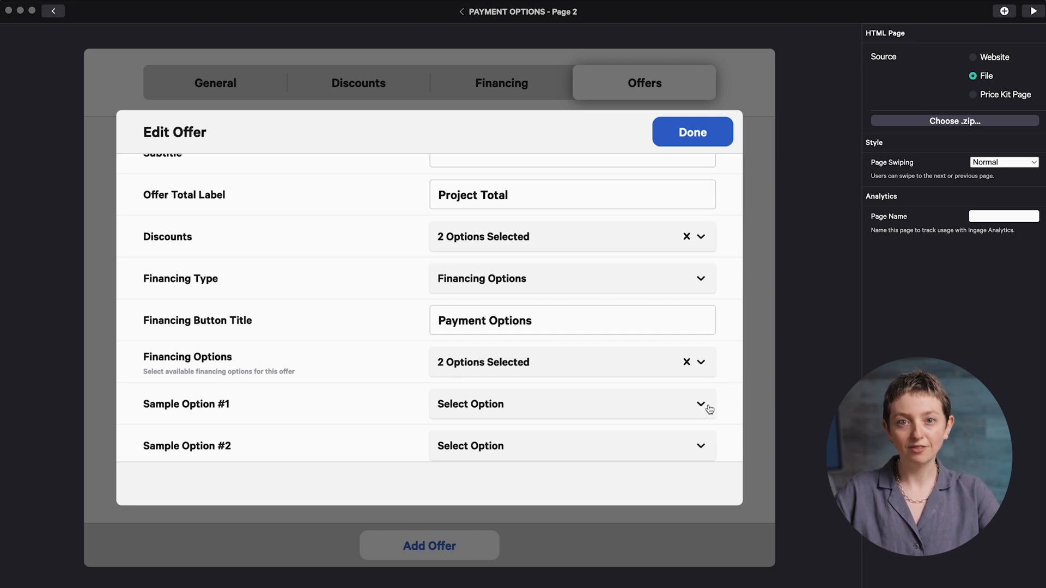
click(704, 405)
click(631, 370)
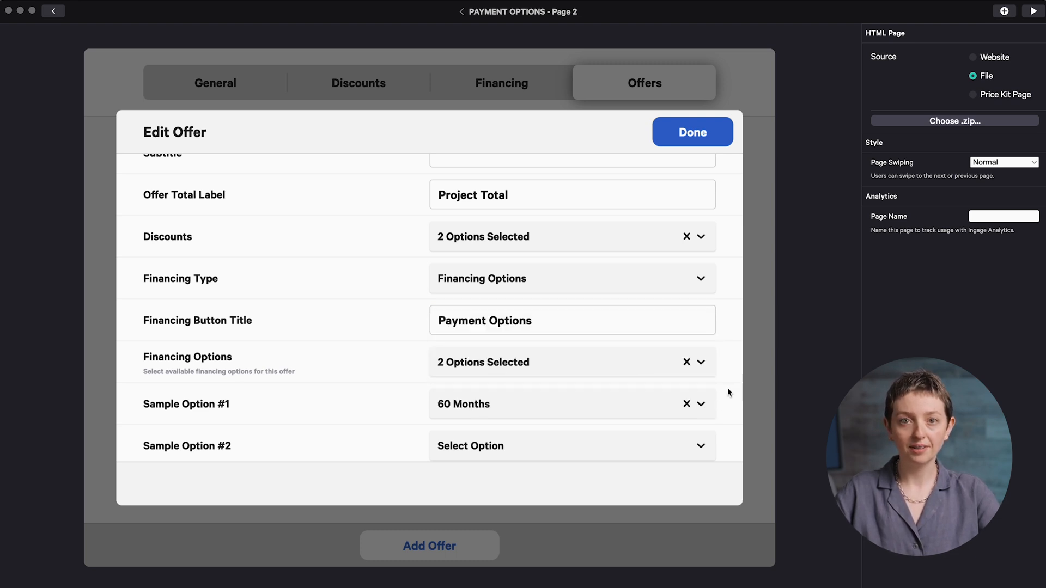
- Let the rep show and hide the Monthly Payments offer, turn off Show By Default, and finish editing it
scroll(727, 387, down, 3)
click(709, 382)
click(709, 415)
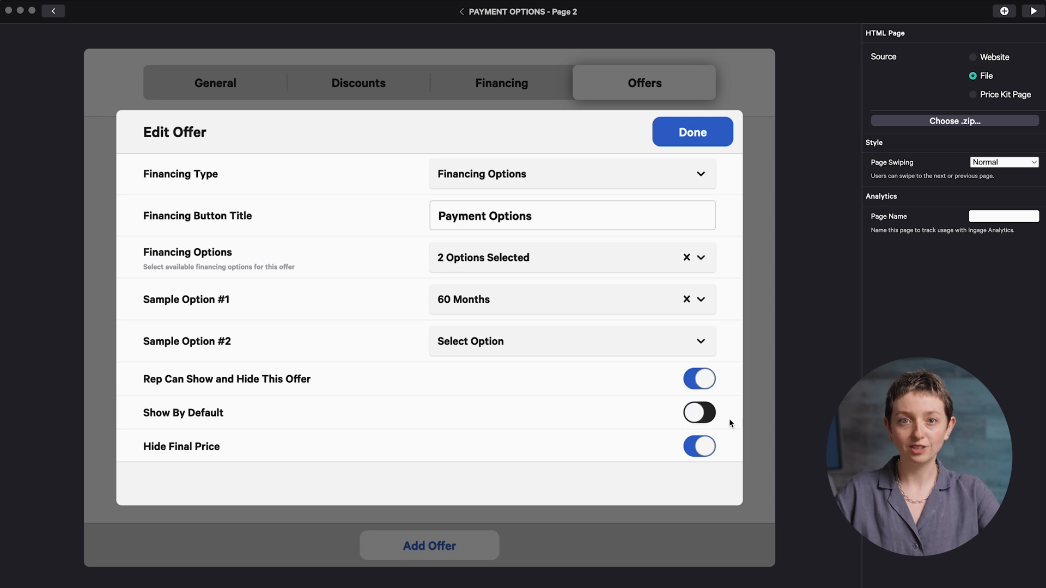
click(723, 138)
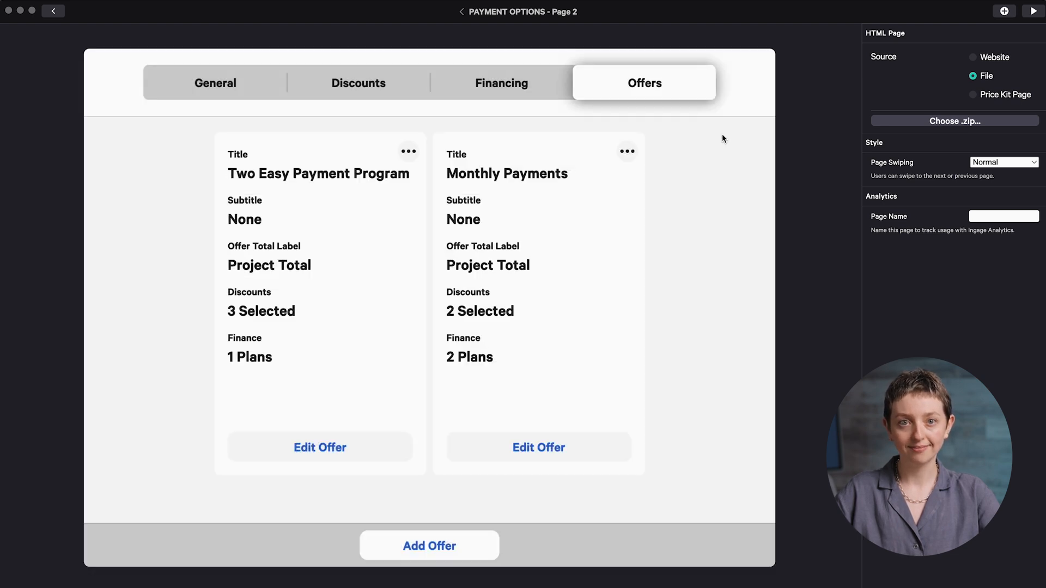
- Add a third offer and title it "Free Money"
click(479, 547)
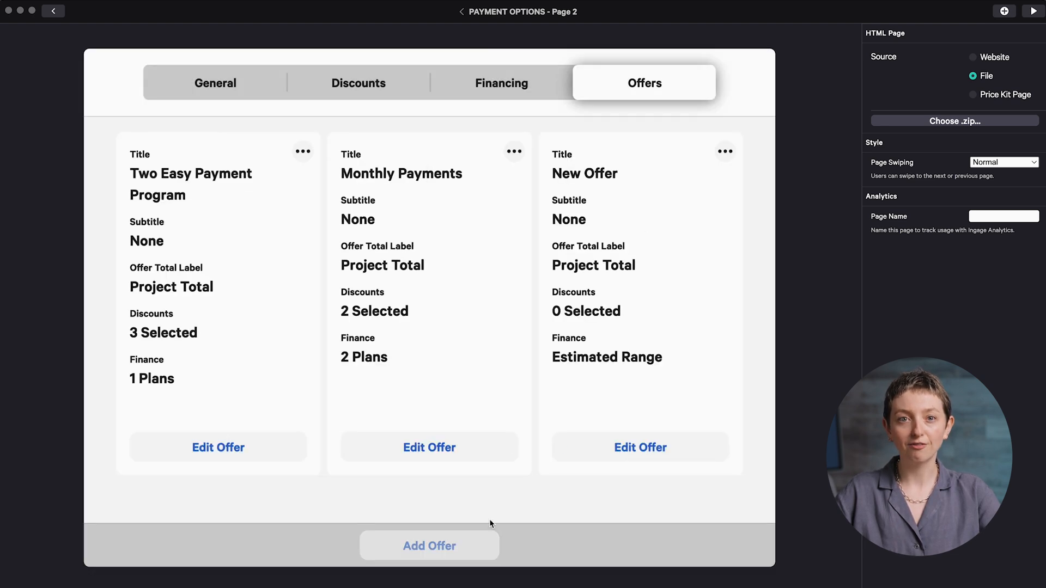
click(661, 451)
triple_click(509, 171)
text(Free Money)
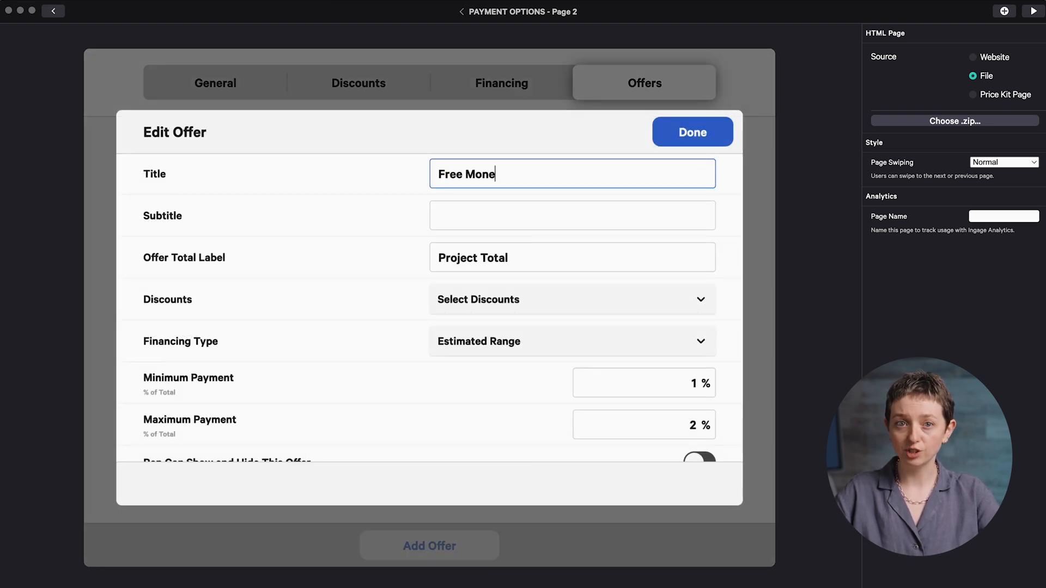
- Apply the Monthly Promotion and Schedule Today discounts to the Free Money offer
click(698, 309)
click(456, 361)
click(463, 388)
click(722, 303)
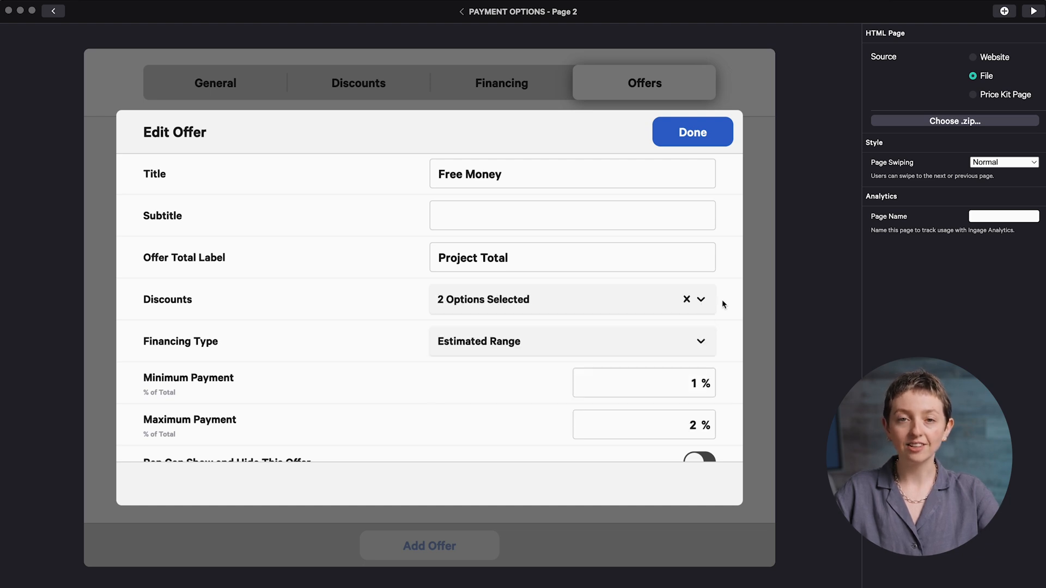
- Set the Free Money offer's financing type to Financing Options and enable the No / No 6 Months and No / No 12 Months plans
click(705, 346)
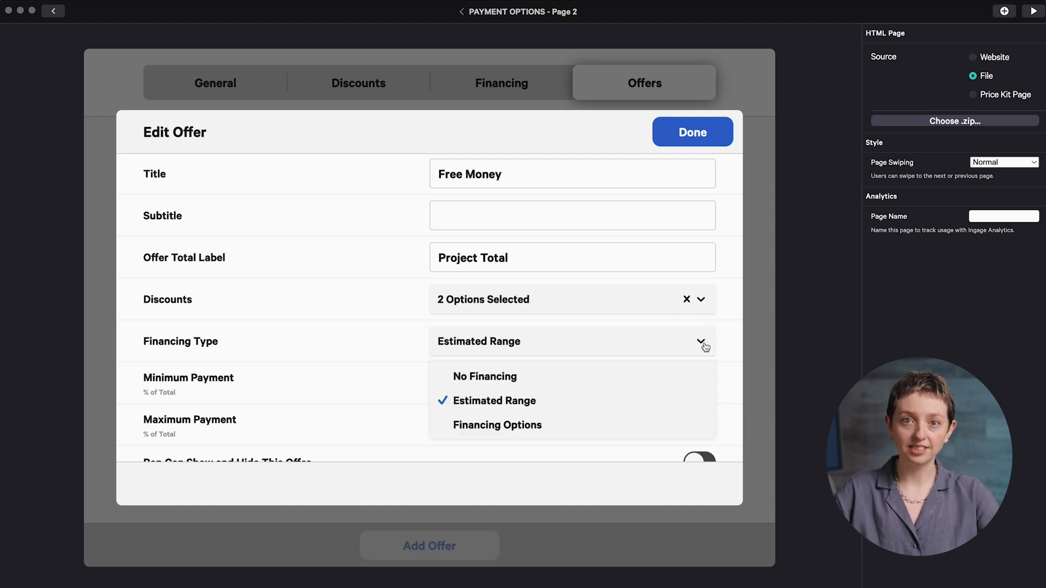
click(580, 424)
click(697, 425)
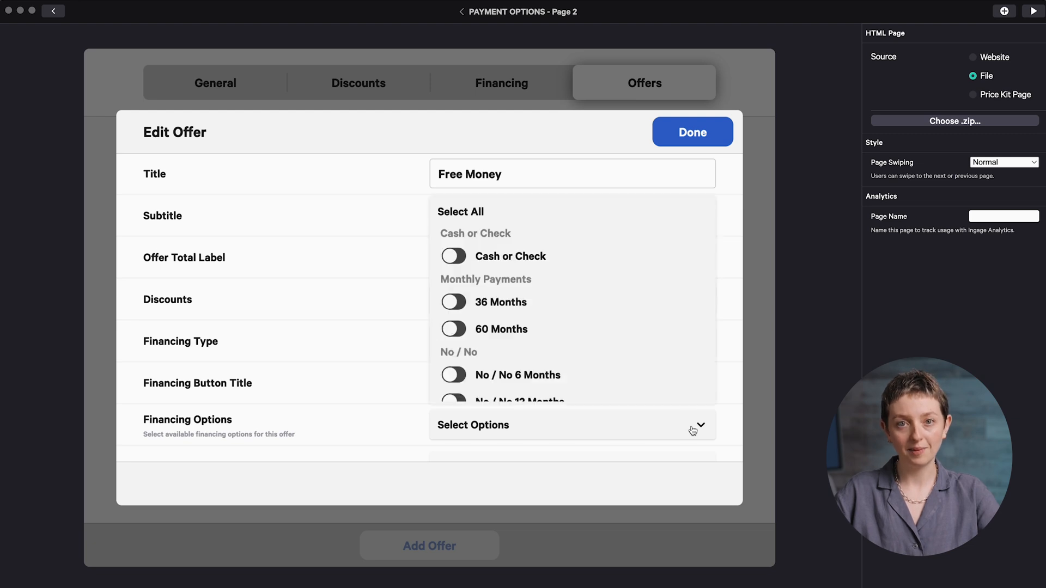
scroll(664, 338, down, 1)
click(562, 363)
click(499, 389)
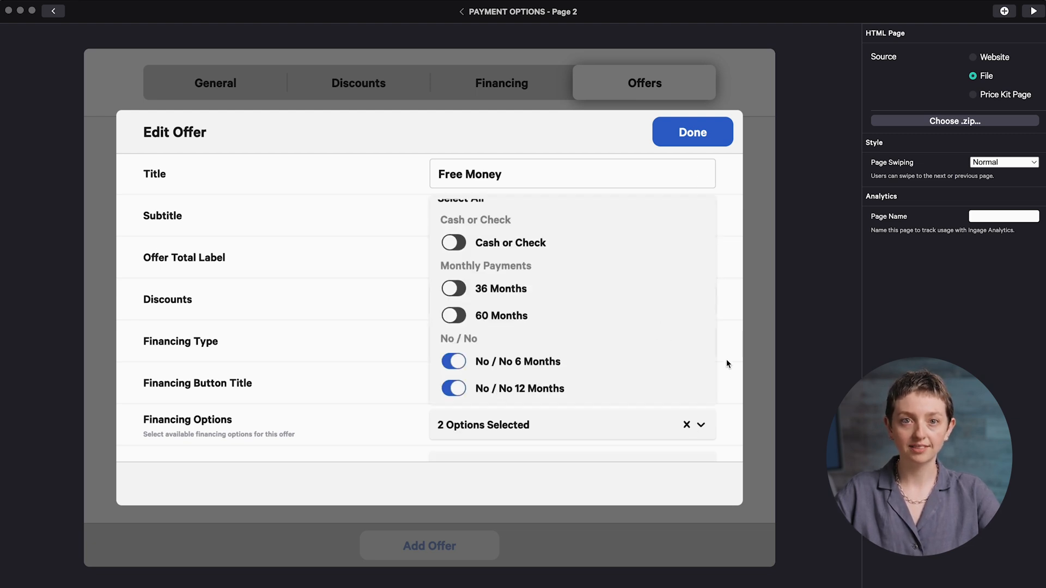
click(727, 375)
- Set the Free Money offer's Financing Button Title to "Payment Options" and Sample Option #1 to No / No 12 Months
scroll(727, 376, down, 2)
triple_click(611, 348)
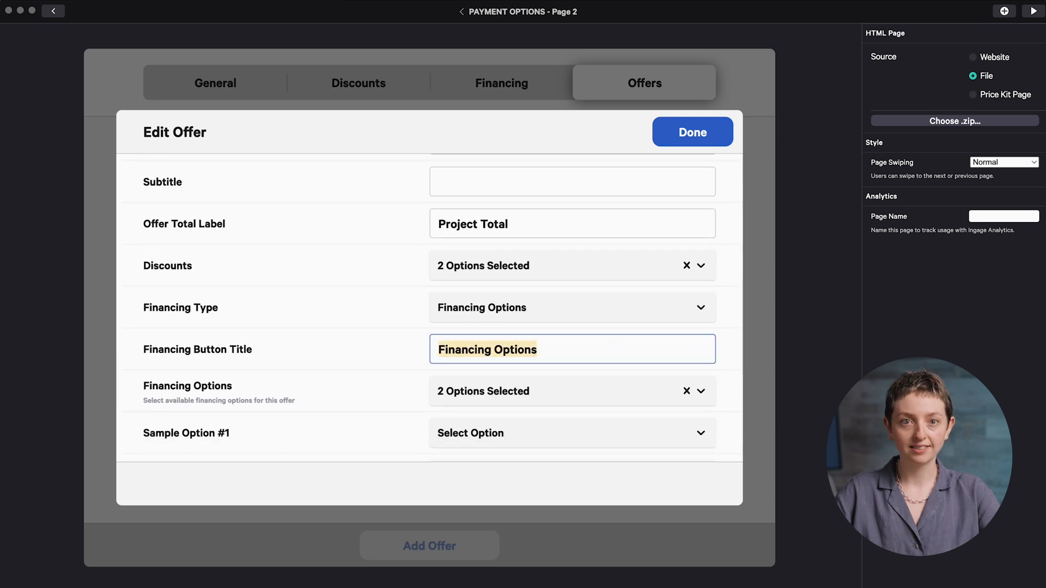
text(Payment Options)
click(728, 396)
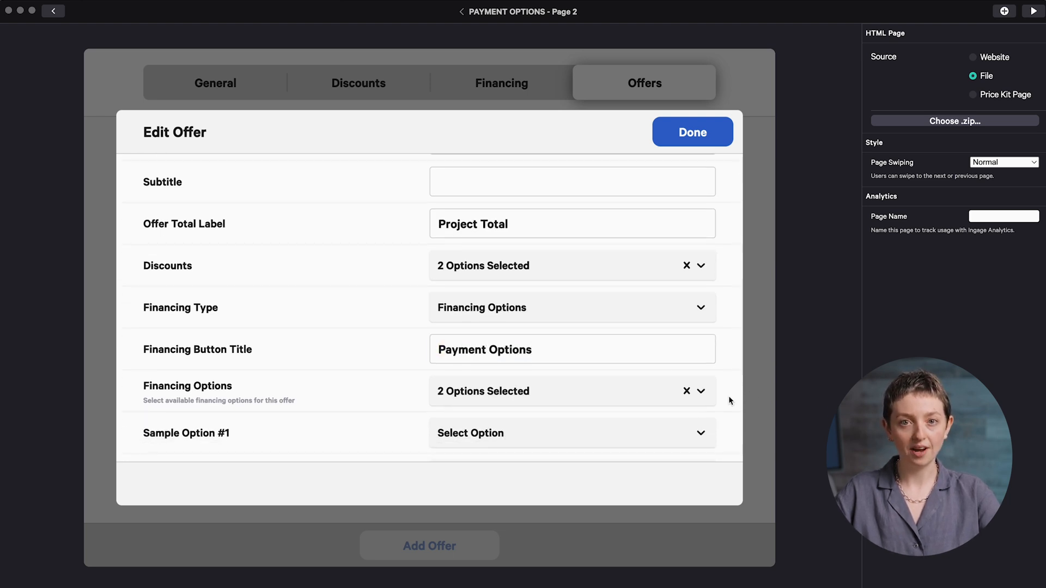
click(711, 433)
click(600, 408)
- Let the rep show and hide the Free Money offer and turn off Show By Default
scroll(727, 397, down, 5)
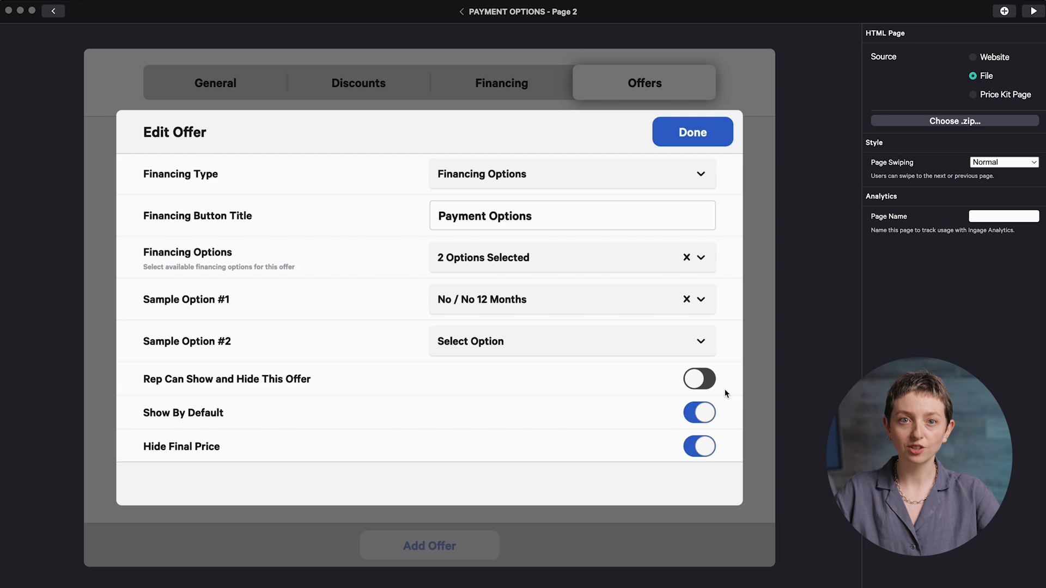
click(712, 381)
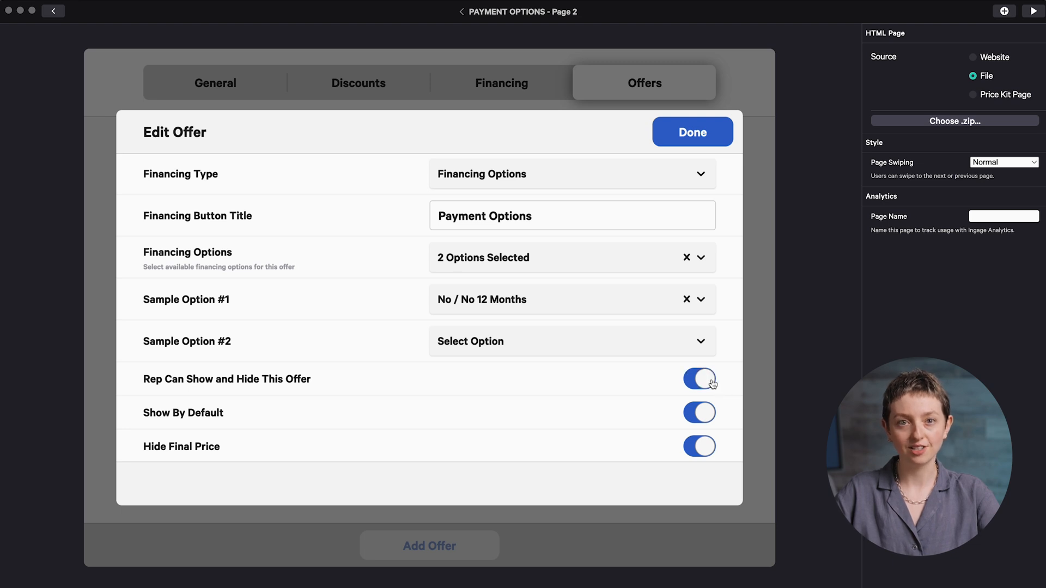
click(709, 413)
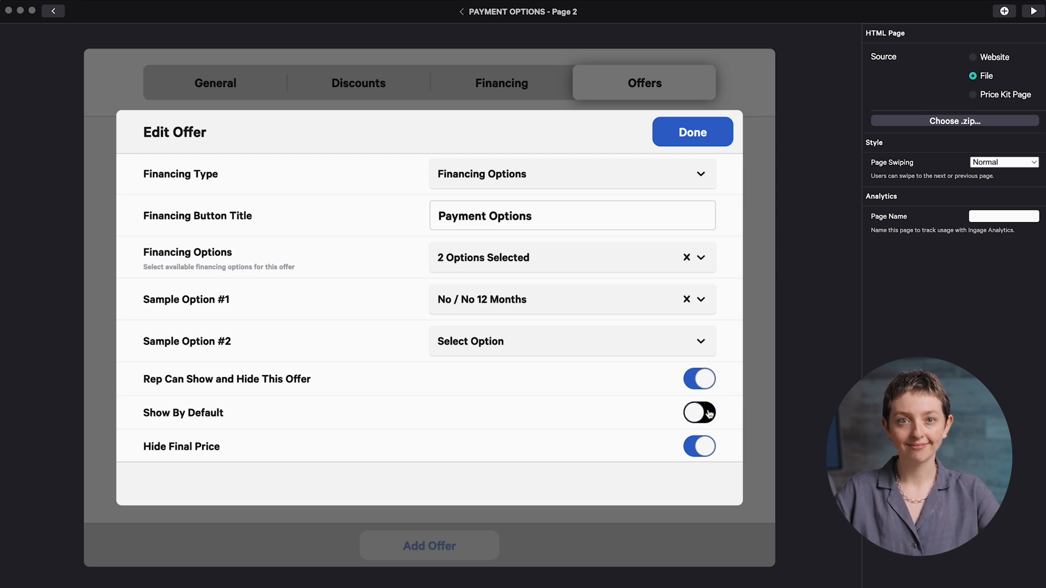